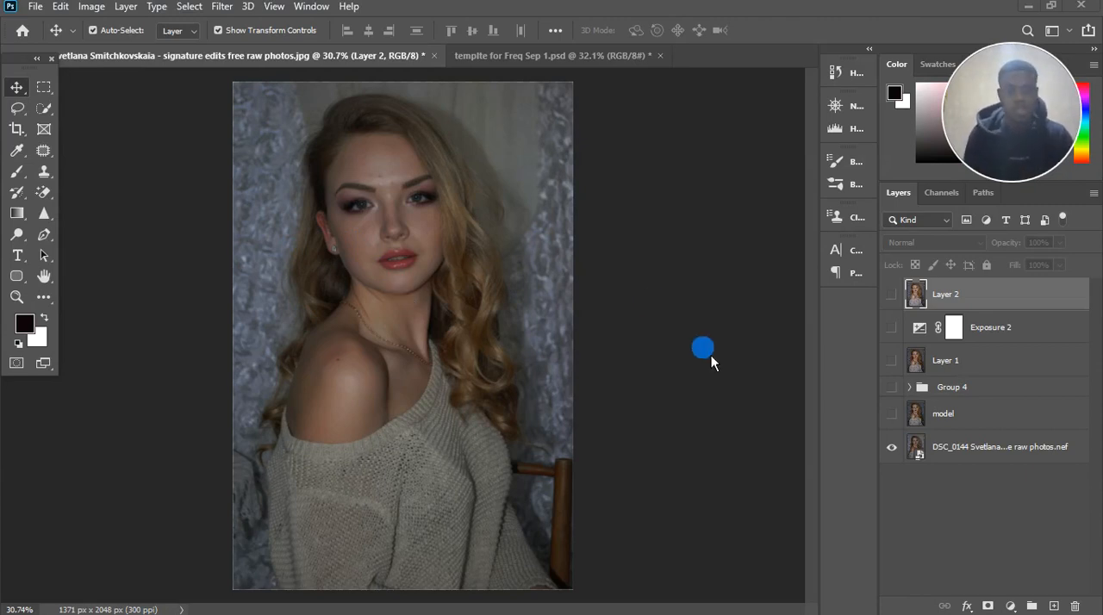
Step: Make the model layer and Group 4 visible, and expand Group 4 to show its contents
scroll(504, 288, "down", 2)
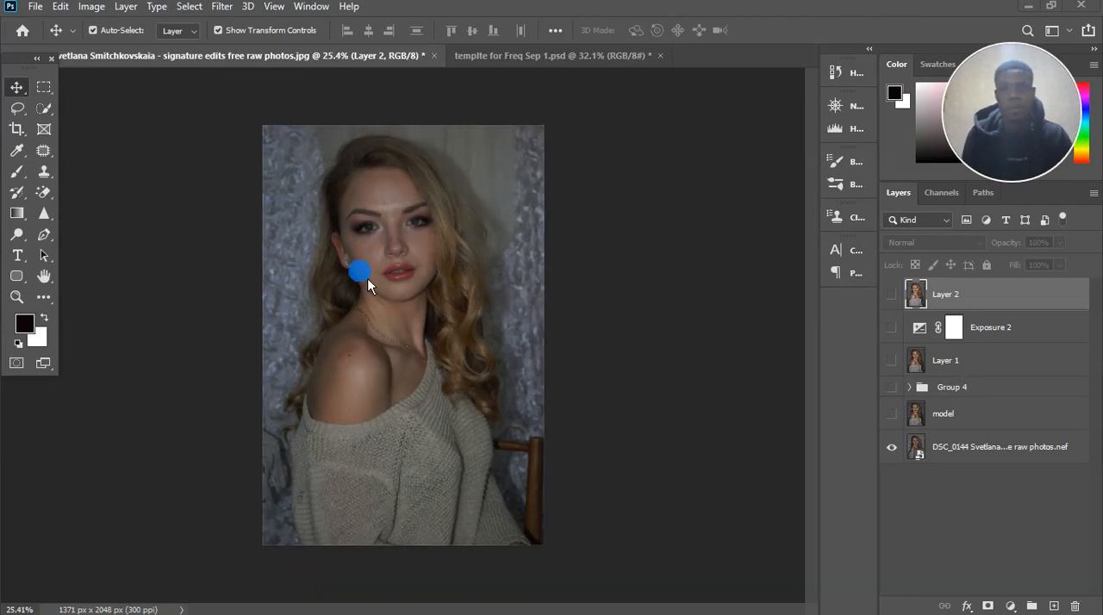
scroll(370, 277, "up", 2)
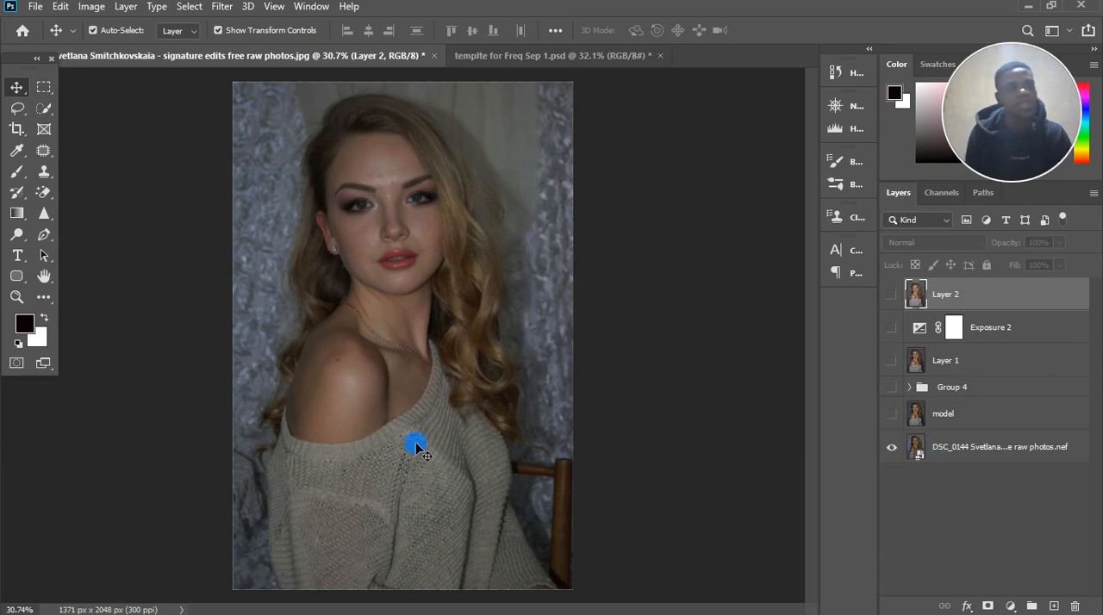
left_click(892, 415)
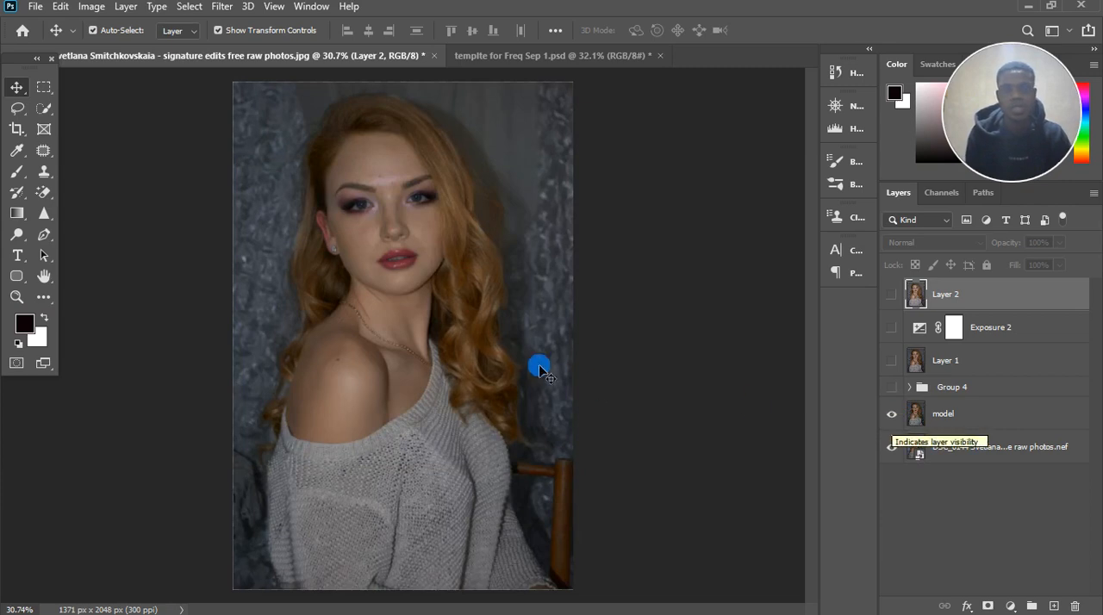
scroll(437, 246, "down", 3)
scroll(384, 271, "up", 3)
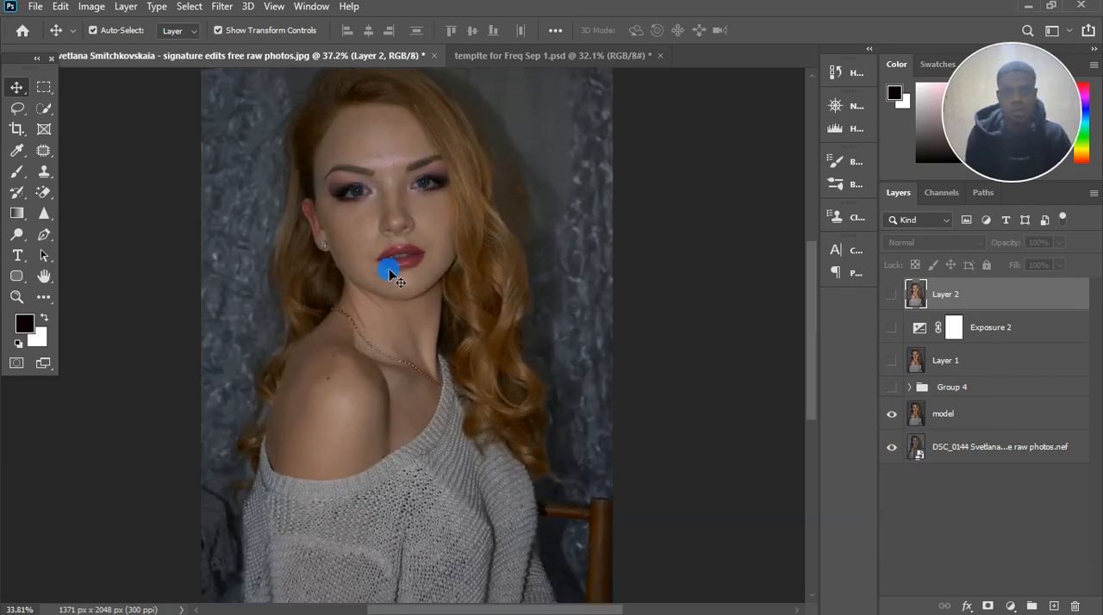
scroll(387, 271, "down", 3)
left_click(892, 387)
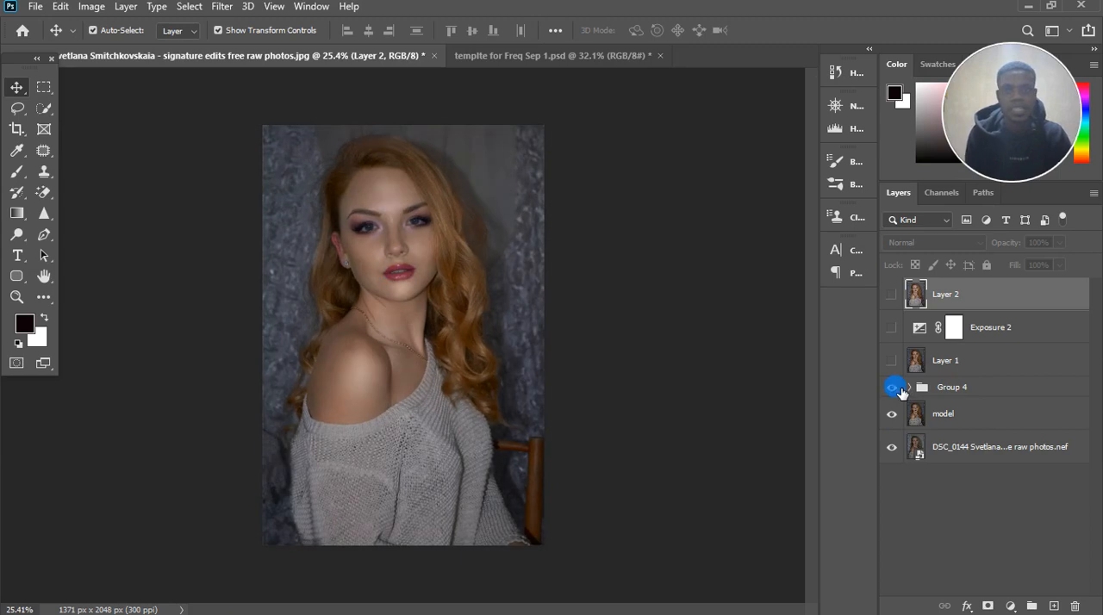
left_click(915, 391)
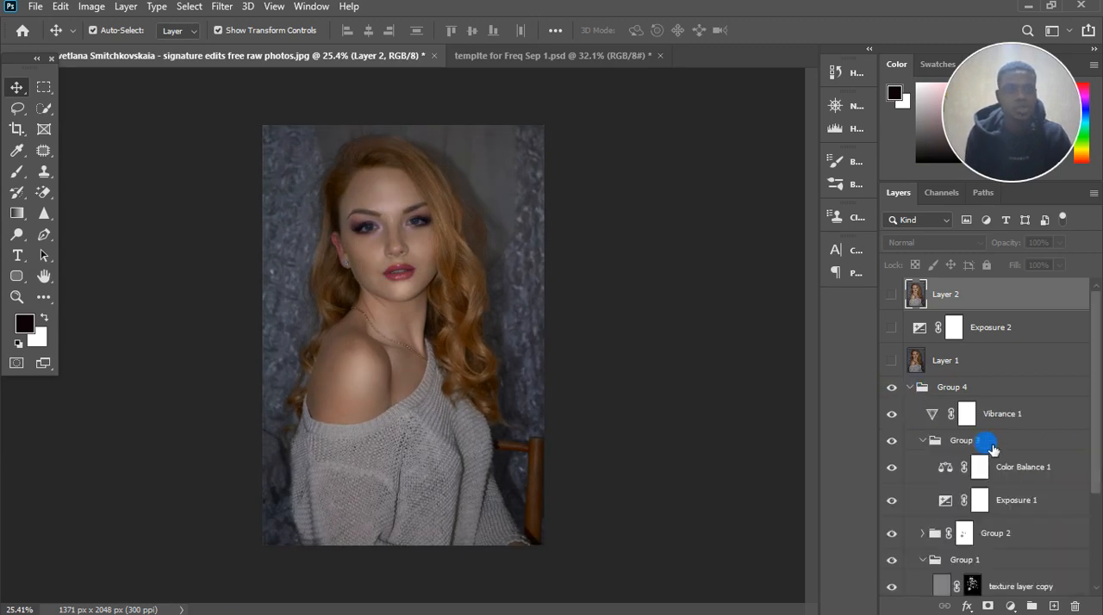
Step: Rename Group 1 inside Group 4 as FREQ SEPE
scroll(990, 438, "down", 4)
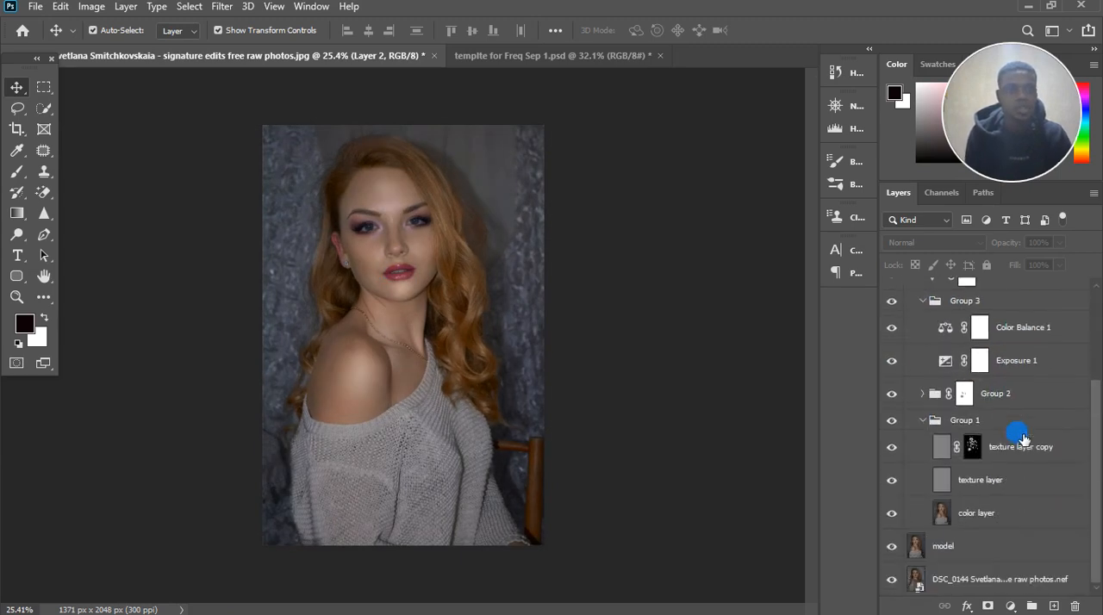
left_click(969, 425)
double_click(966, 422)
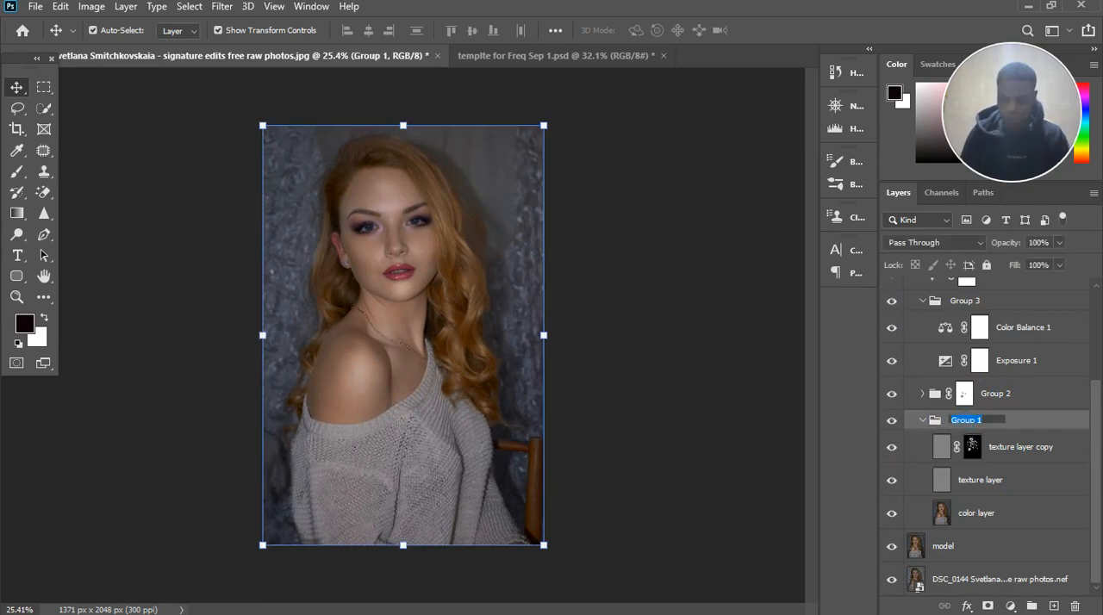
type("FrEQ SE")
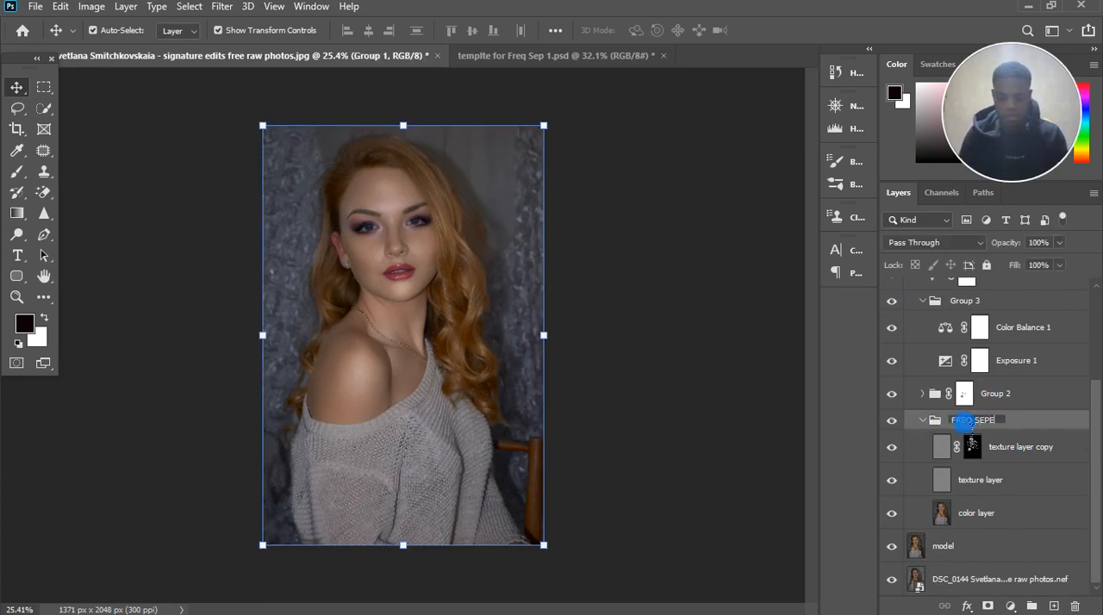
type("PE")
key("Return")
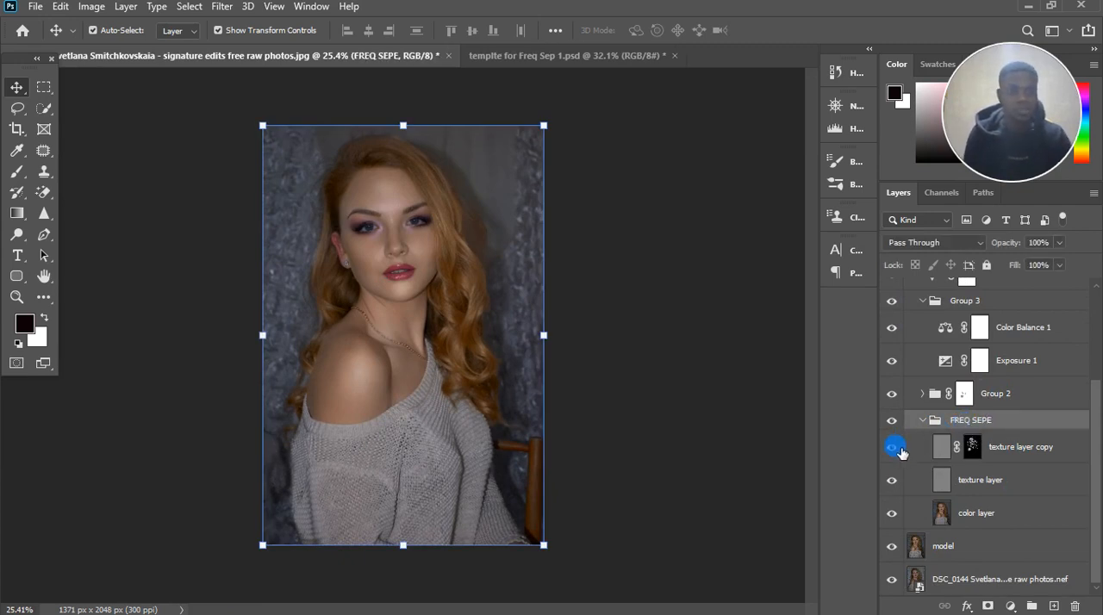
Step: Toggle the visibility of texture layer copy and compare its blend mode and opacity with those of texture layer
left_click(896, 448)
left_click(898, 449)
left_click(899, 449)
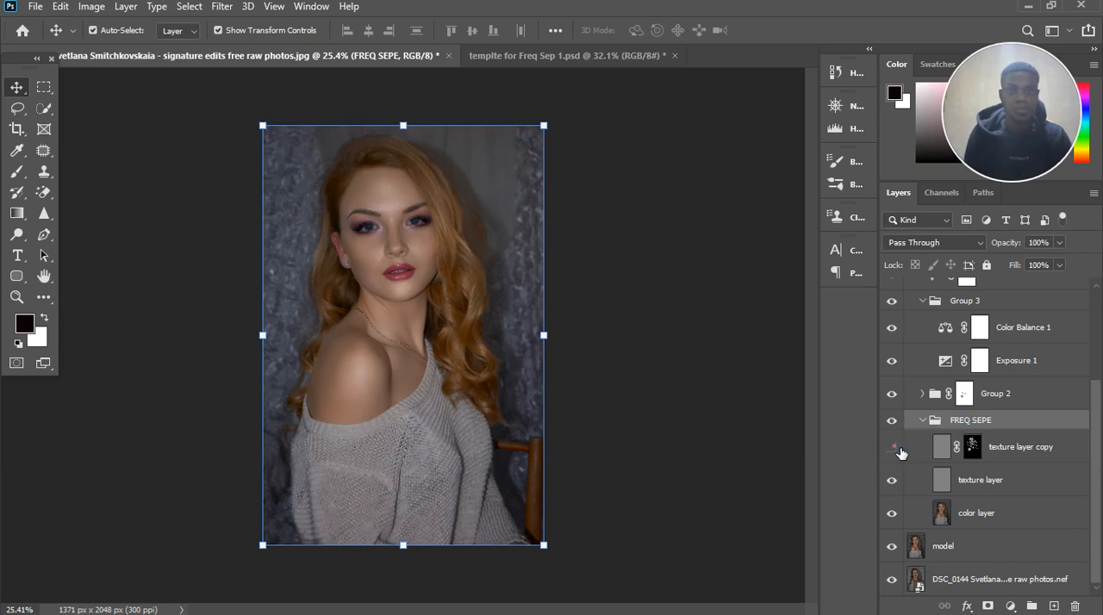
left_click(898, 449)
left_click(1008, 448)
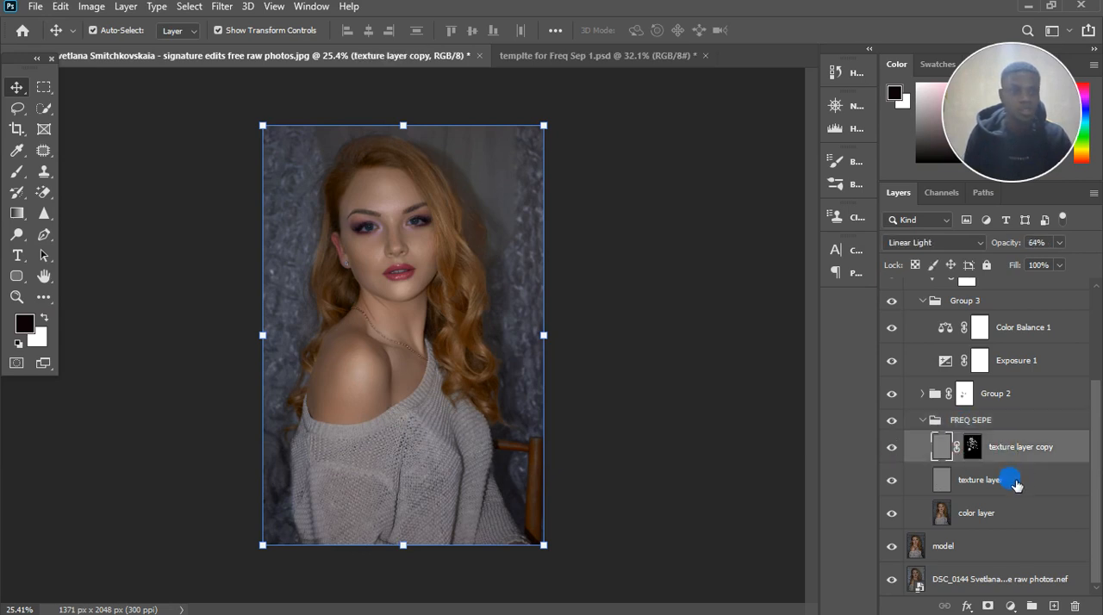
left_click(1013, 481)
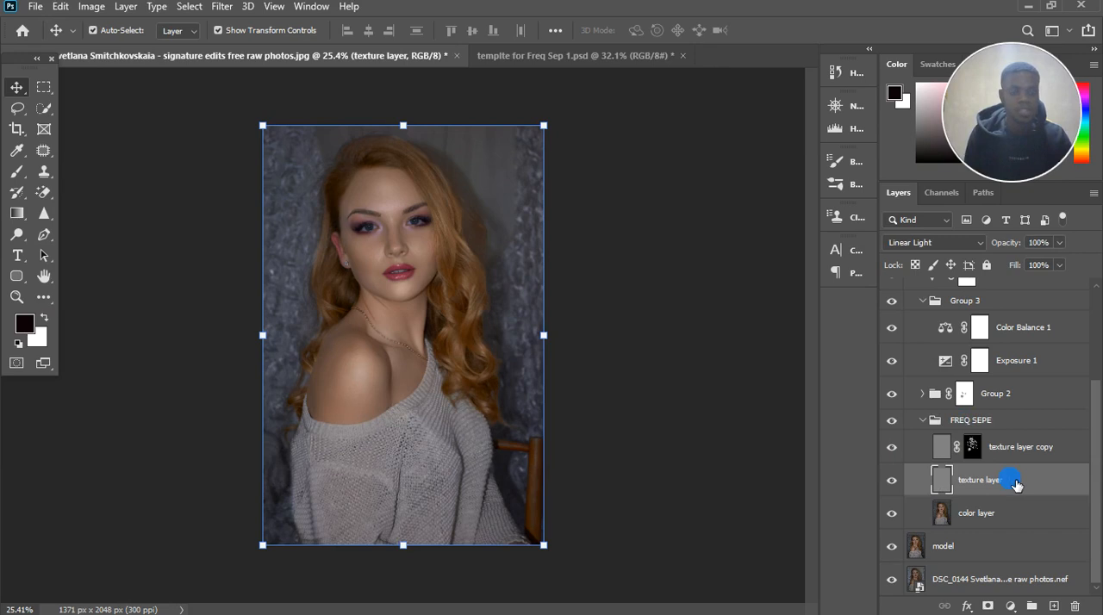
left_click(1010, 448)
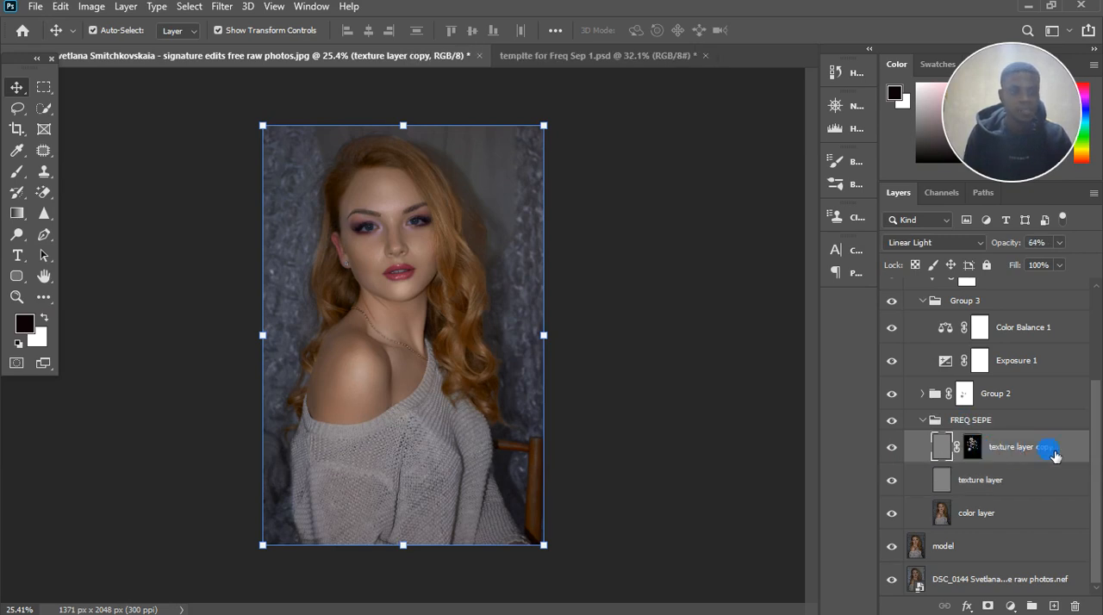
left_click(1005, 452)
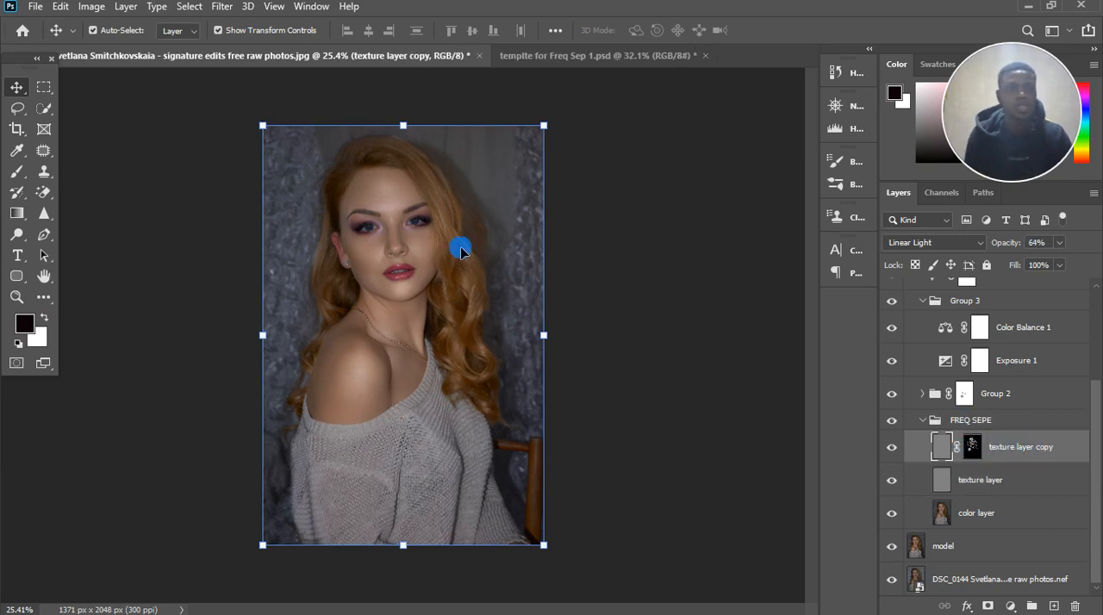
Step: Examine the face up close with and without texture layer copy
scroll(385, 192, "up", 3)
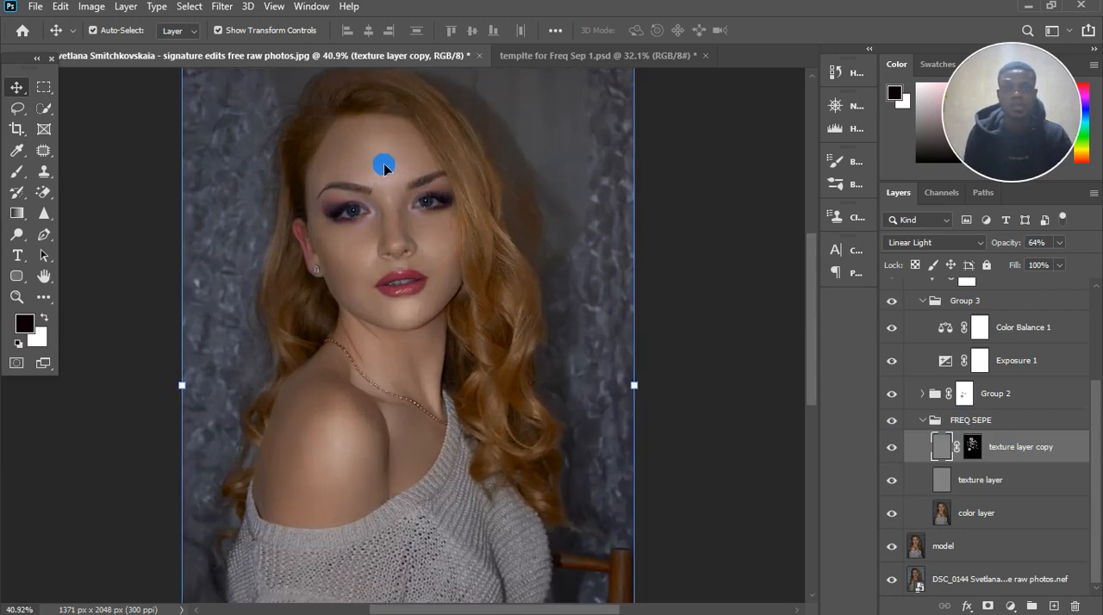
scroll(379, 190, "up", 4)
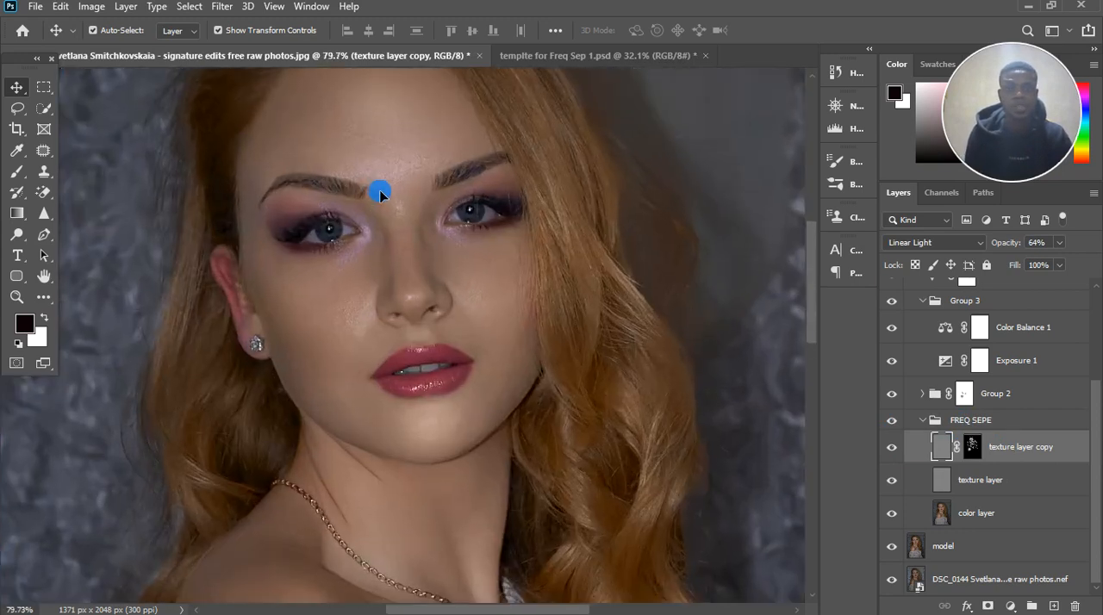
scroll(1039, 330, "up", 3)
scroll(1039, 330, "up", 1)
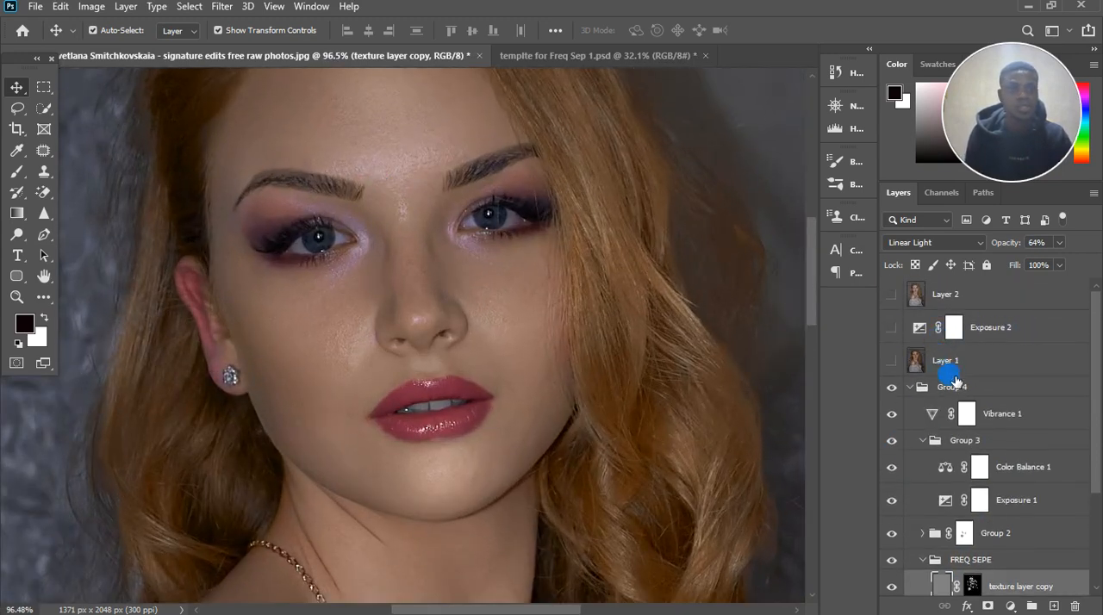
scroll(939, 379, "down", 4)
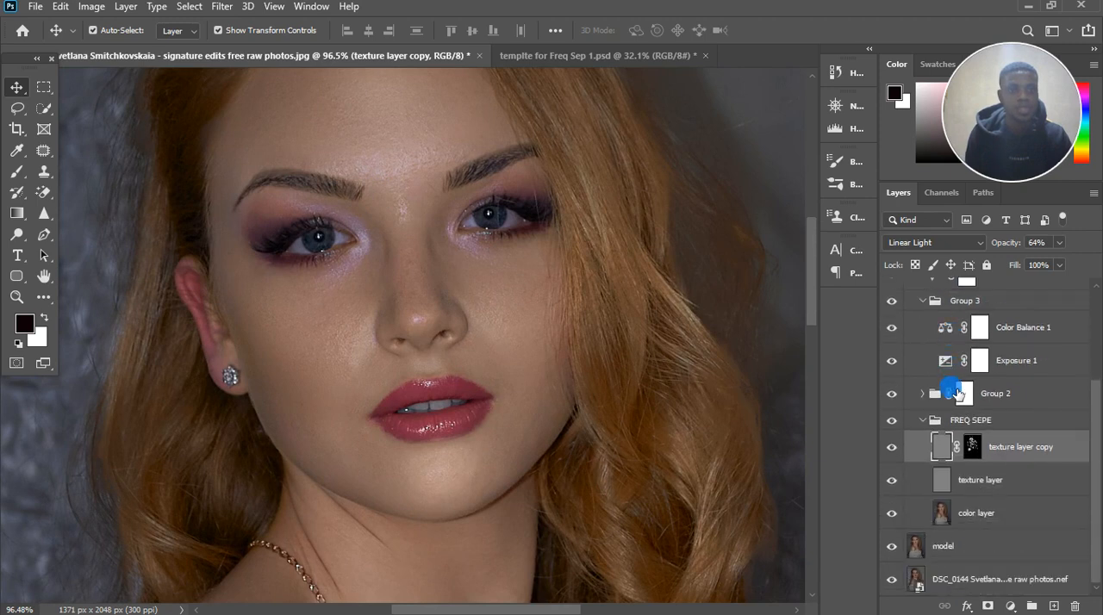
left_click(892, 447)
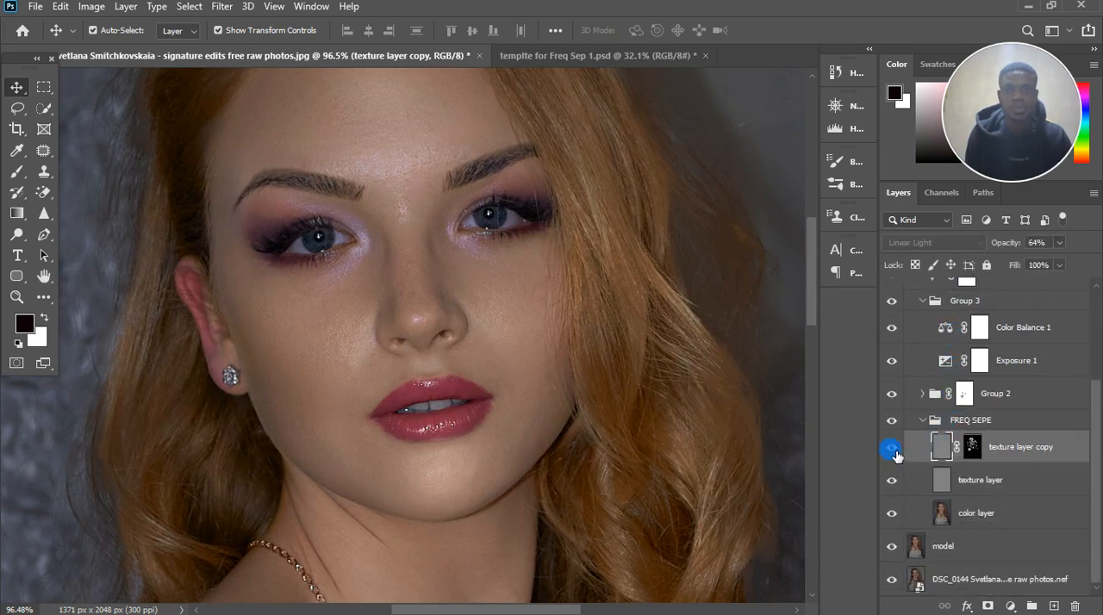
left_click(892, 447)
left_click(892, 447)
Step: Compare the fine skin texture around the eyes and nose with texture layer copy hidden and shown
scroll(360, 229, "up", 2)
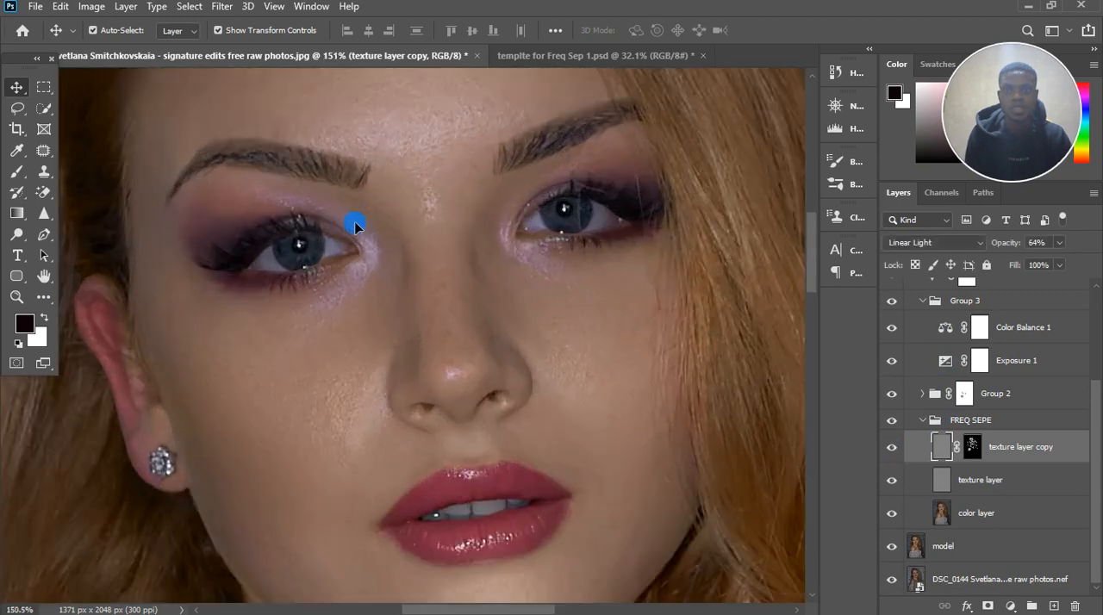
scroll(362, 237, "up", 2)
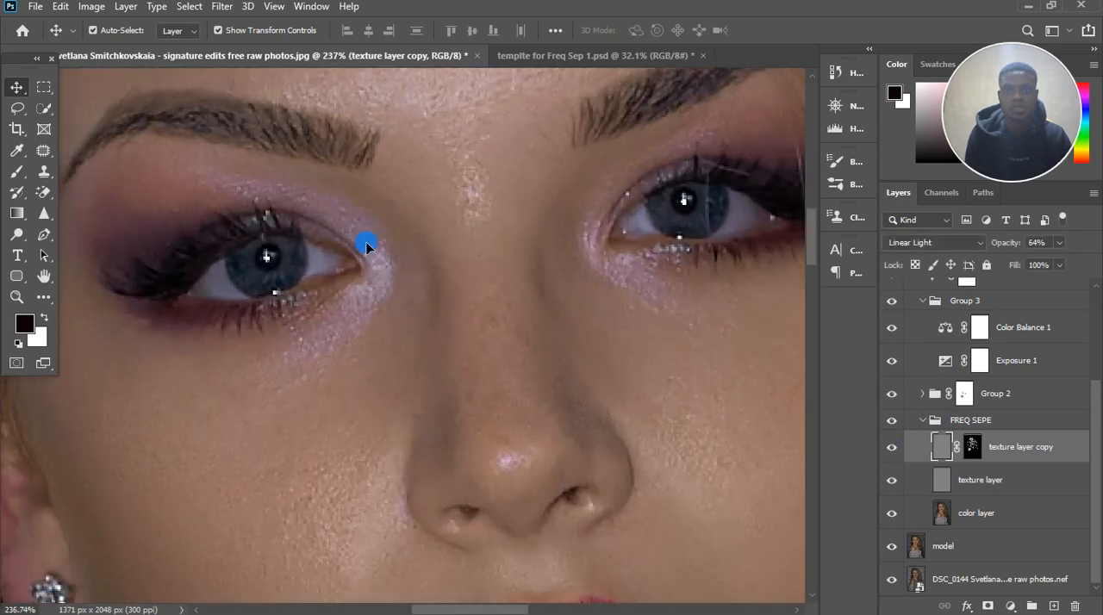
left_click(892, 448)
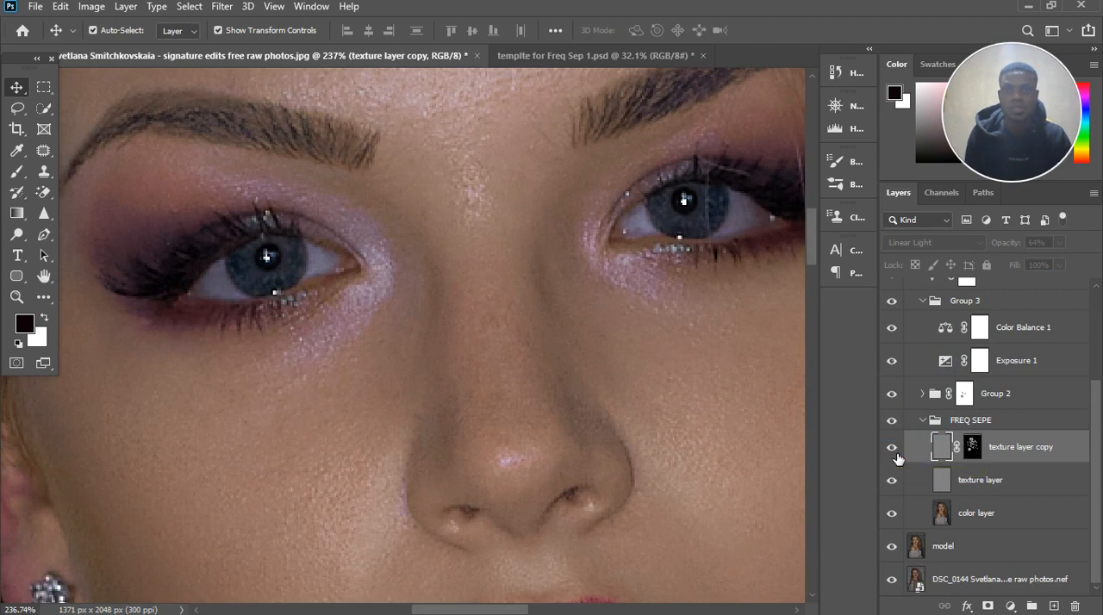
left_click(891, 447)
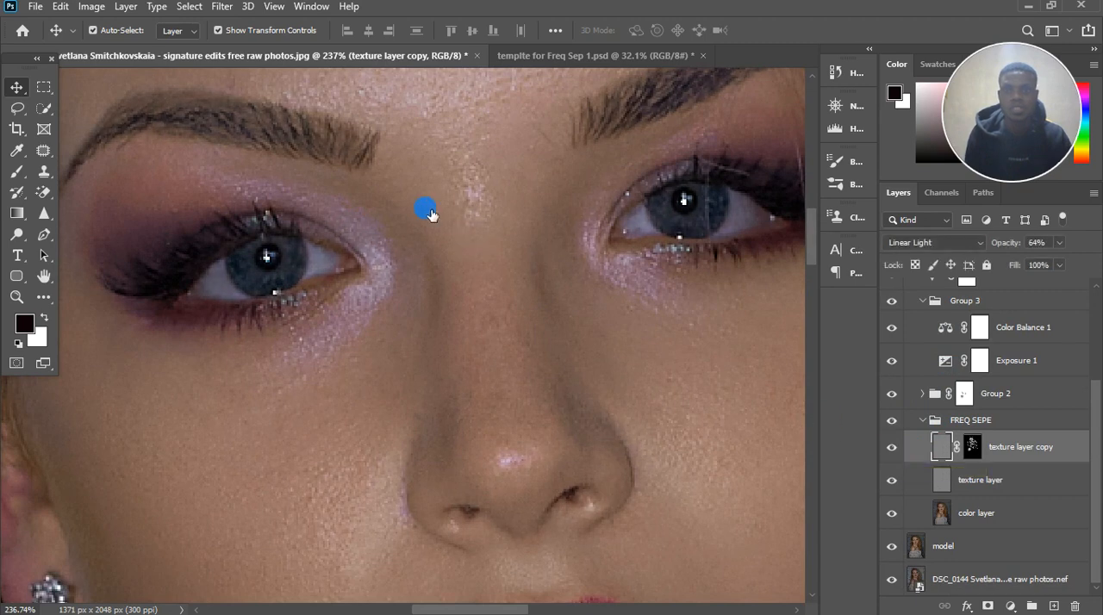
scroll(421, 215, "down", 5)
scroll(419, 218, "down", 2)
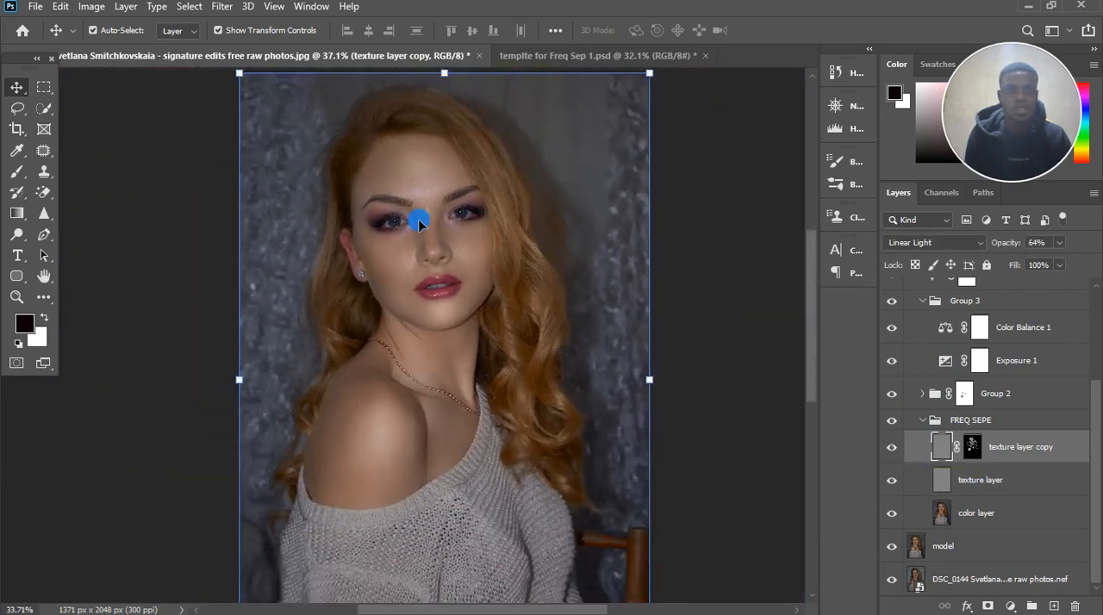
scroll(476, 233, "up", 4)
scroll(476, 230, "down", 4)
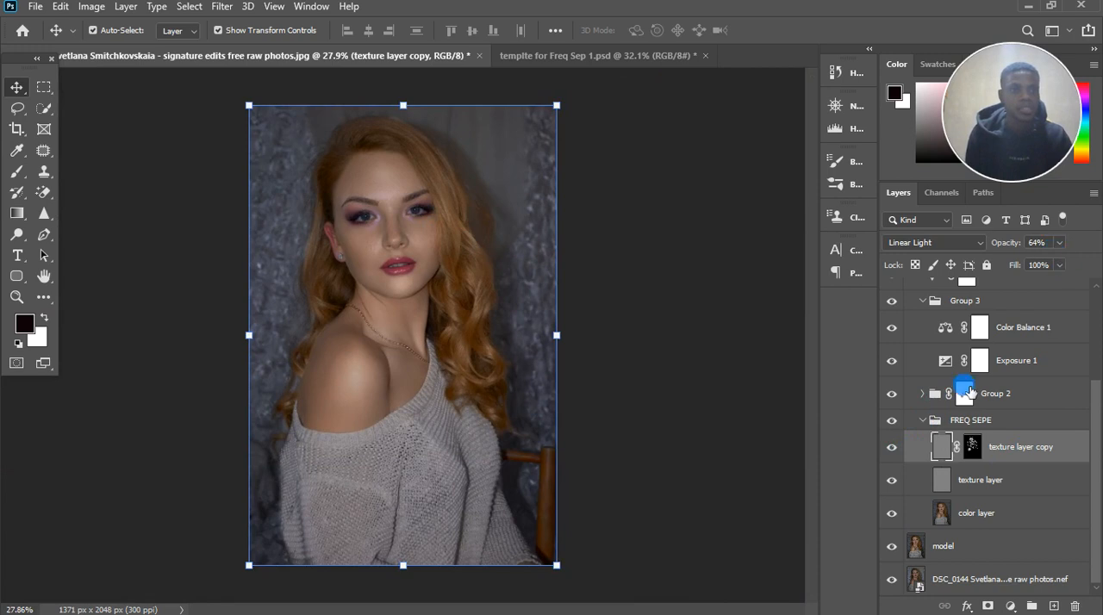
Step: Collapse the FREQ SEPE group and view the Curves layers inside Group 2, leaving Group 2 collapsed
left_click(922, 419)
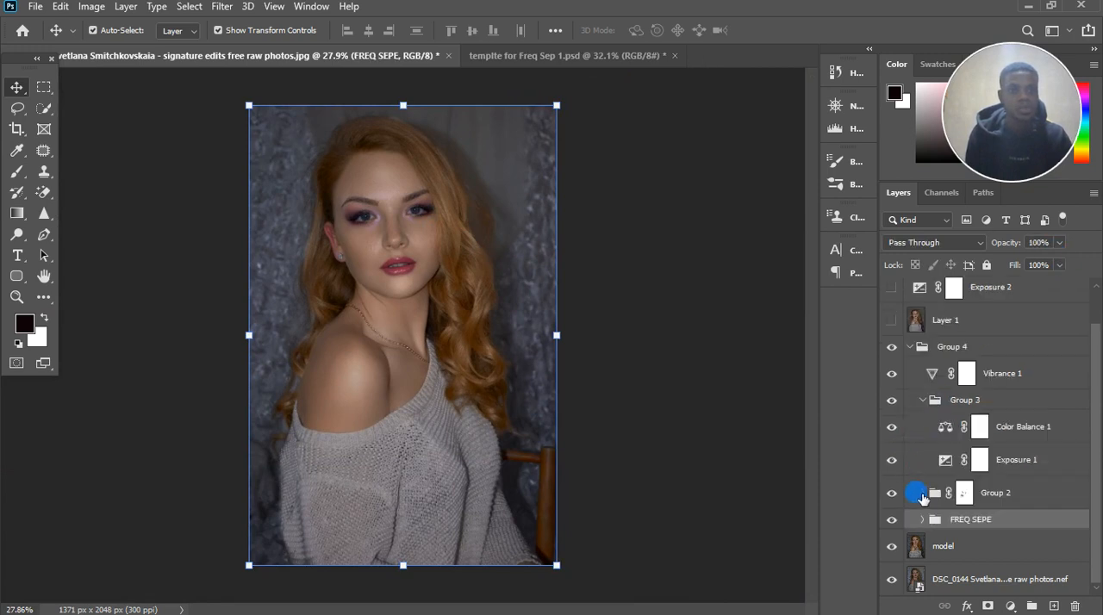
left_click(922, 497)
left_click(923, 494)
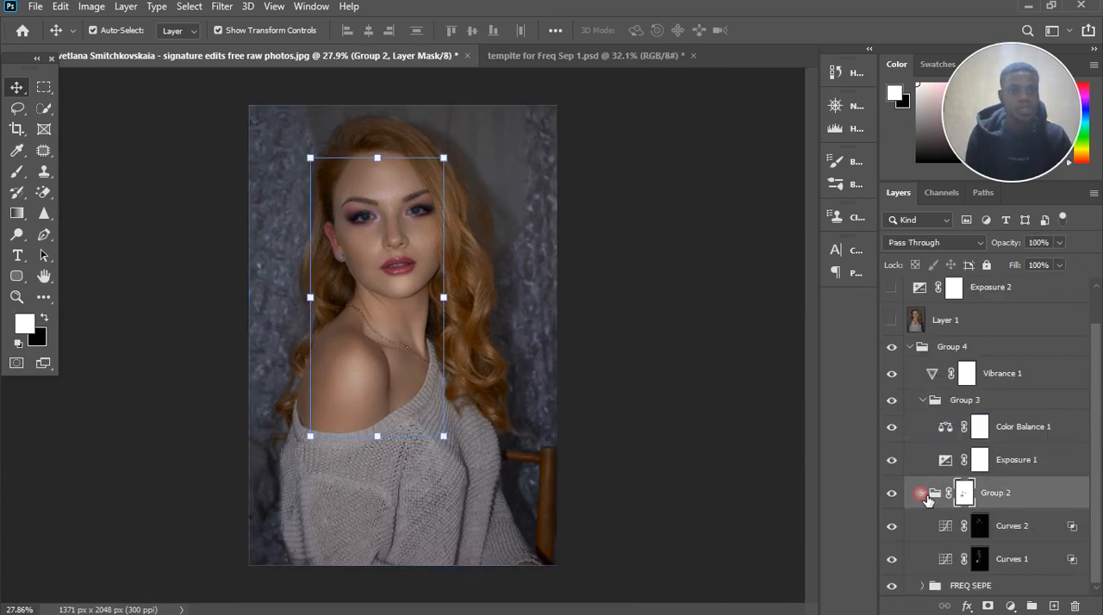
left_click(924, 495)
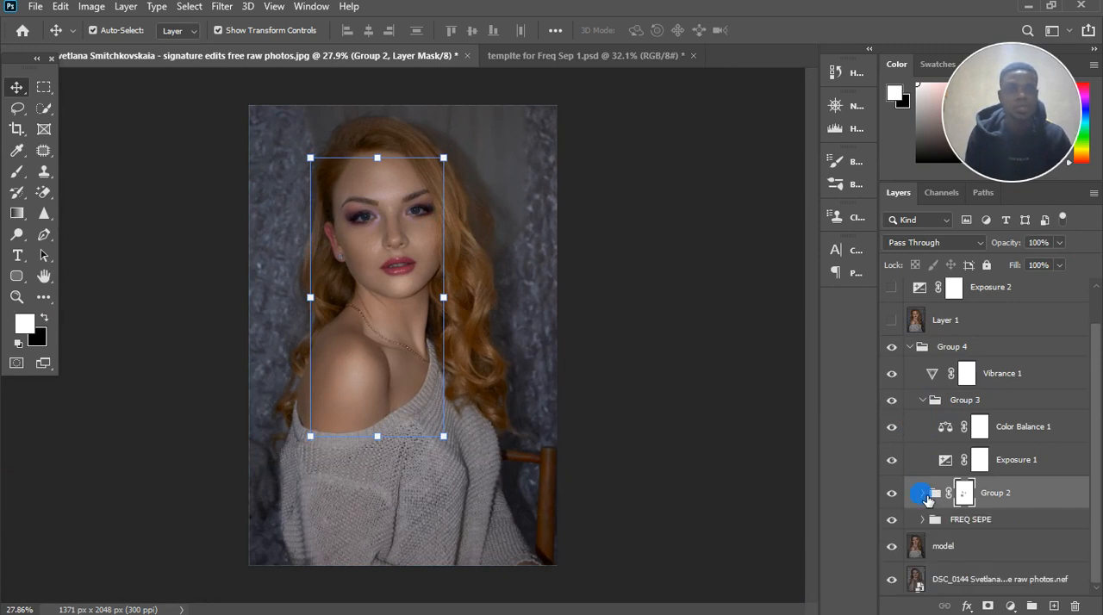
Step: Compare the portrait with the Exposure 1 and Color Balance 1 adjustments in Group 3 switched off and on
left_click(1047, 473)
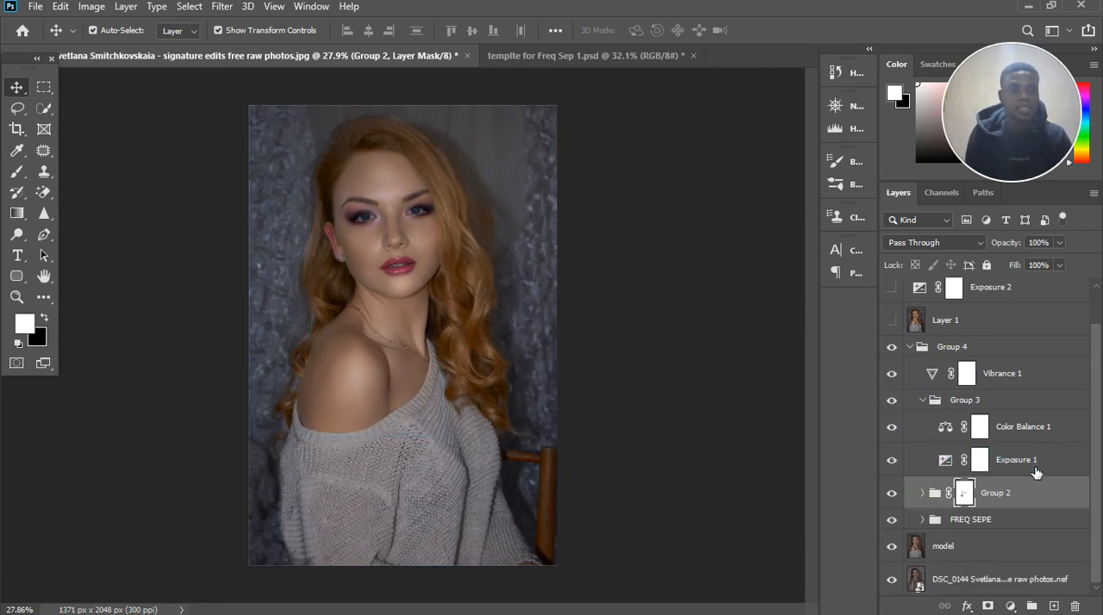
left_click(893, 464)
left_click(893, 464)
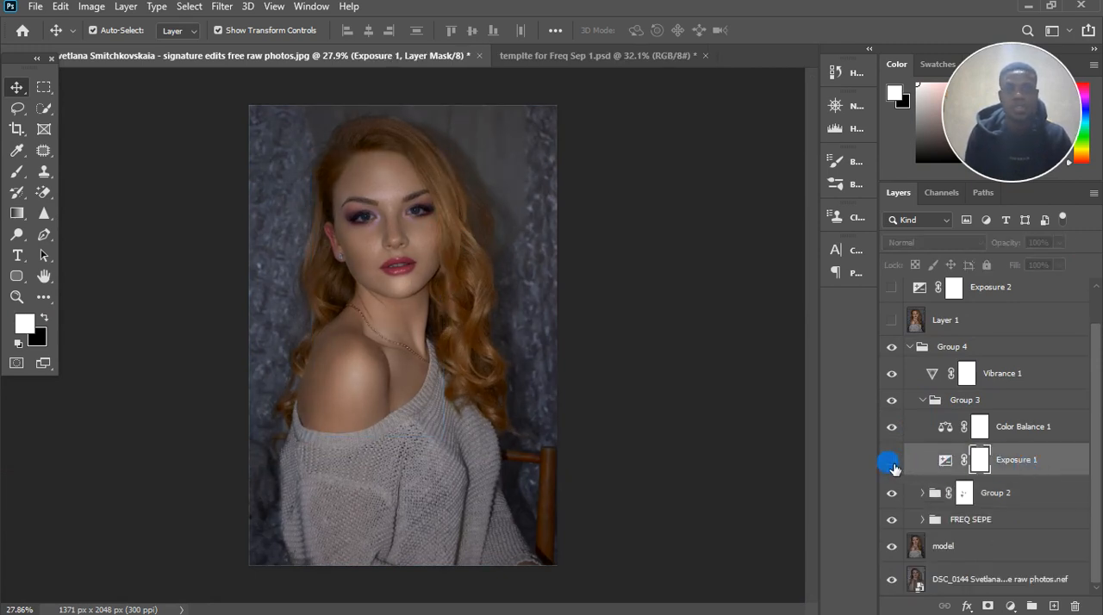
left_click(893, 464)
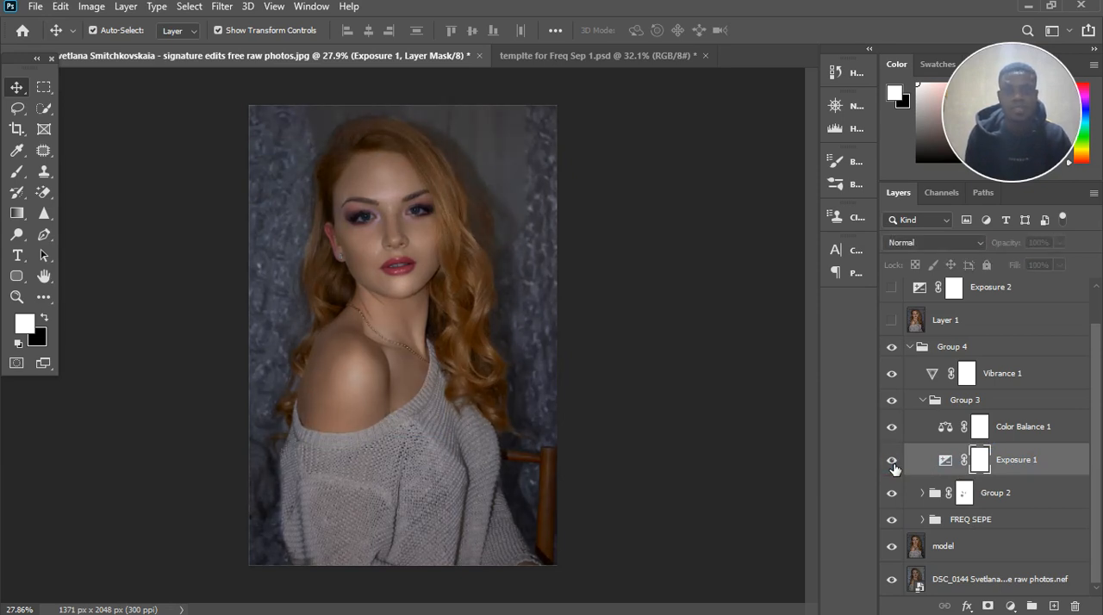
left_click(893, 465)
left_click(892, 430)
left_click(892, 431)
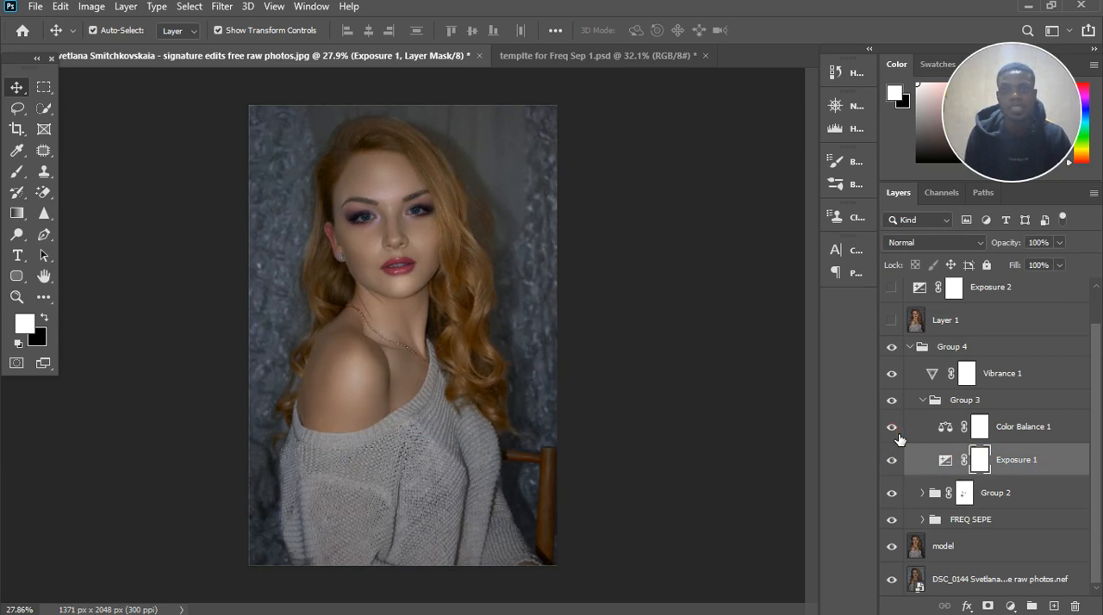
Step: Check the opacity of the Color Balance 1 layer and collapse Group 3
left_click(1053, 432)
left_click(1063, 267)
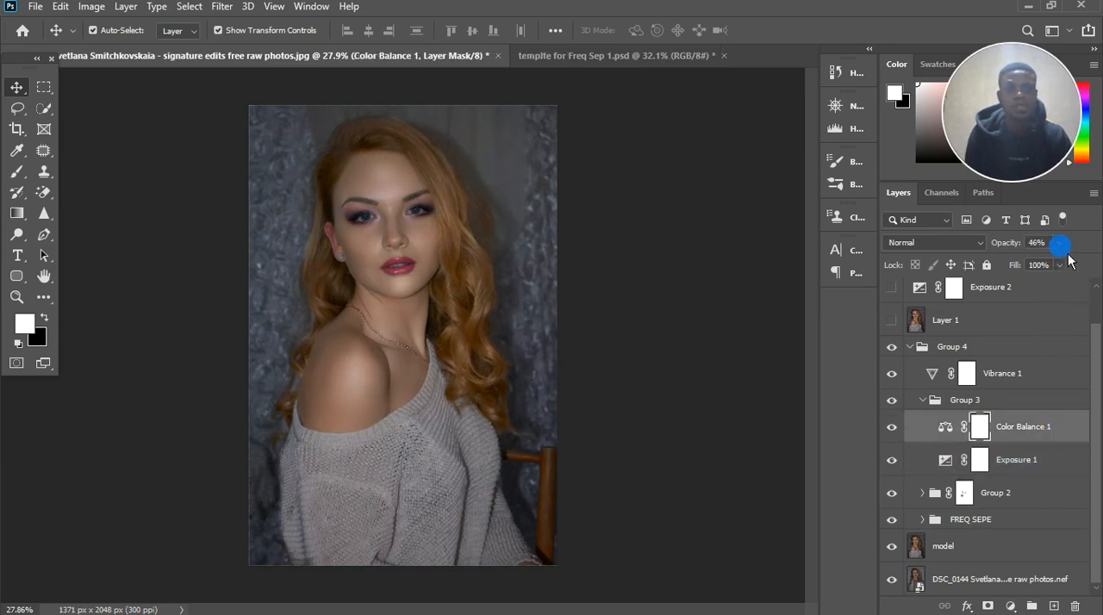
left_click(922, 399)
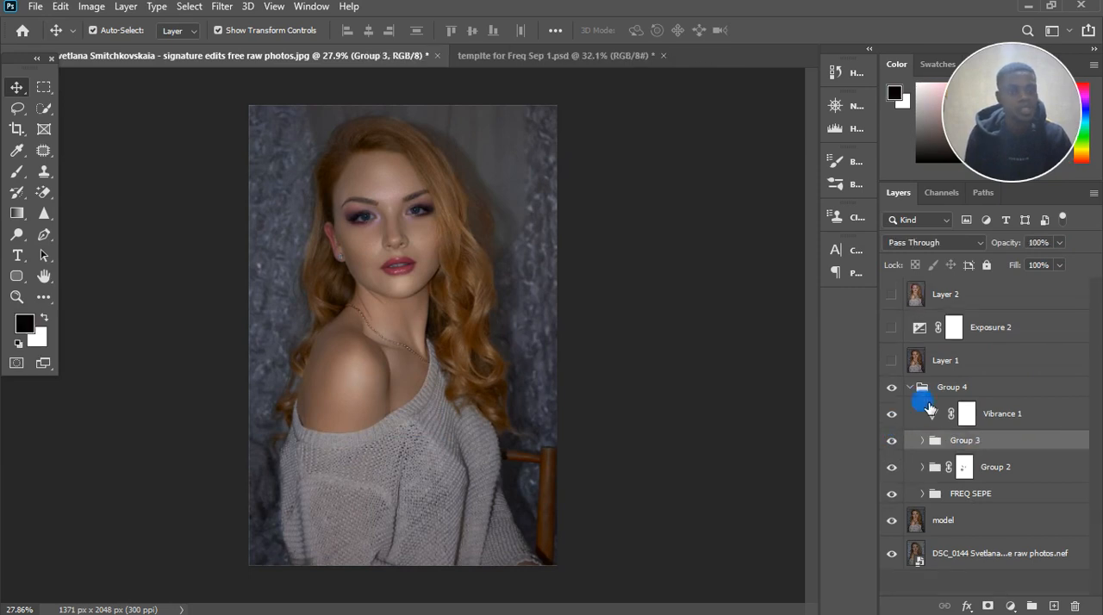
Step: Compare the portrait with the Vibrance 1 adjustment switched off and on, and collapse Group 4
left_click(892, 415)
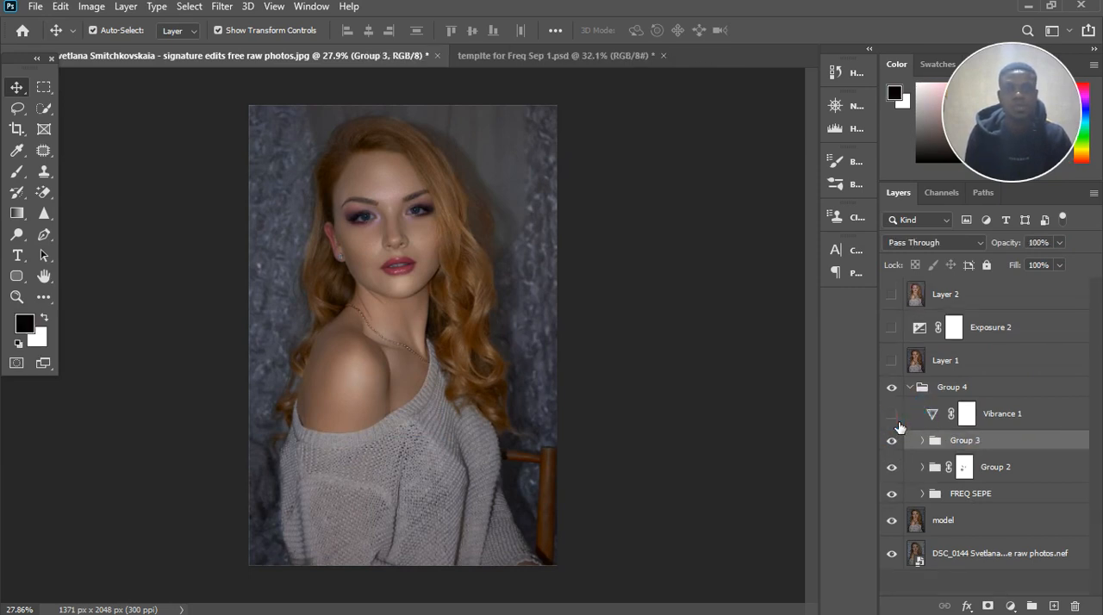
left_click(897, 423)
left_click(897, 423)
left_click(896, 421)
left_click(914, 389)
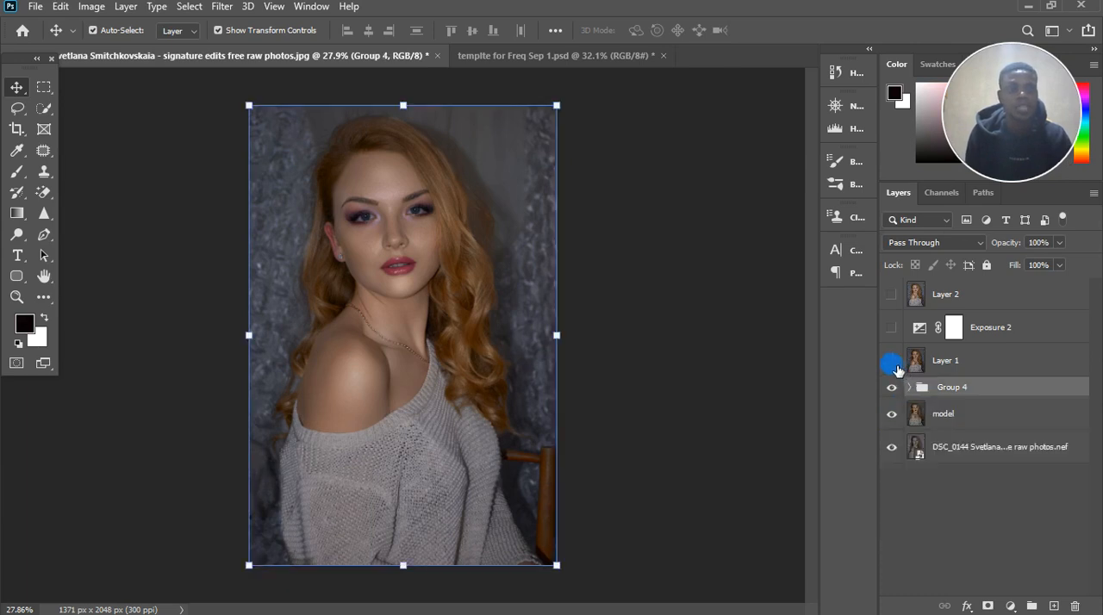
Step: Make Layer 1, Exposure 2 and Layer 2 visible, comparing the portrait with Exposure 2 on and off
left_click(897, 369)
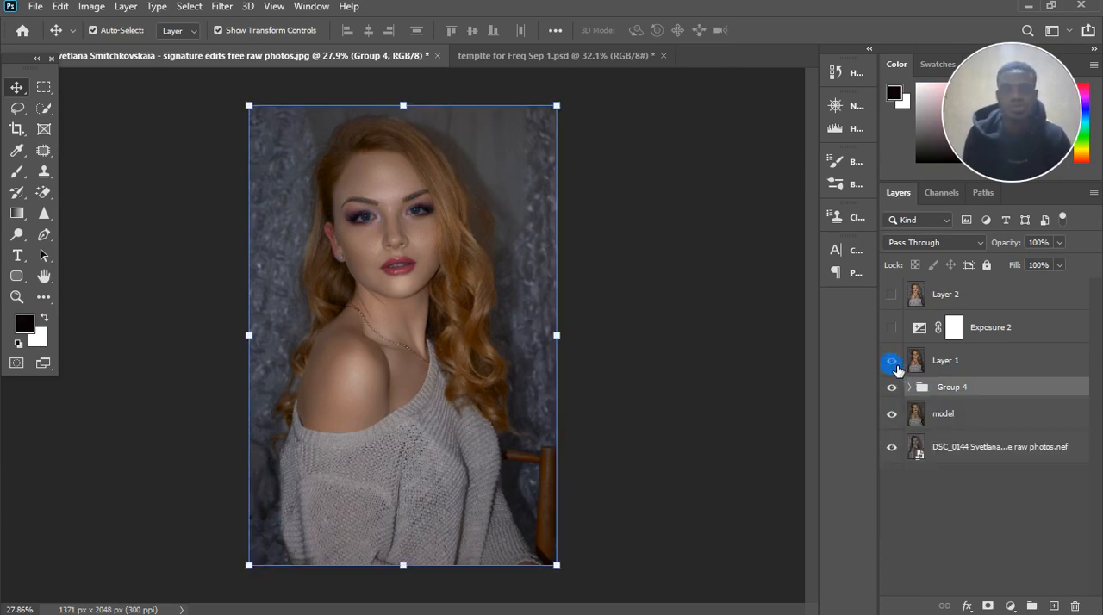
left_click(895, 336)
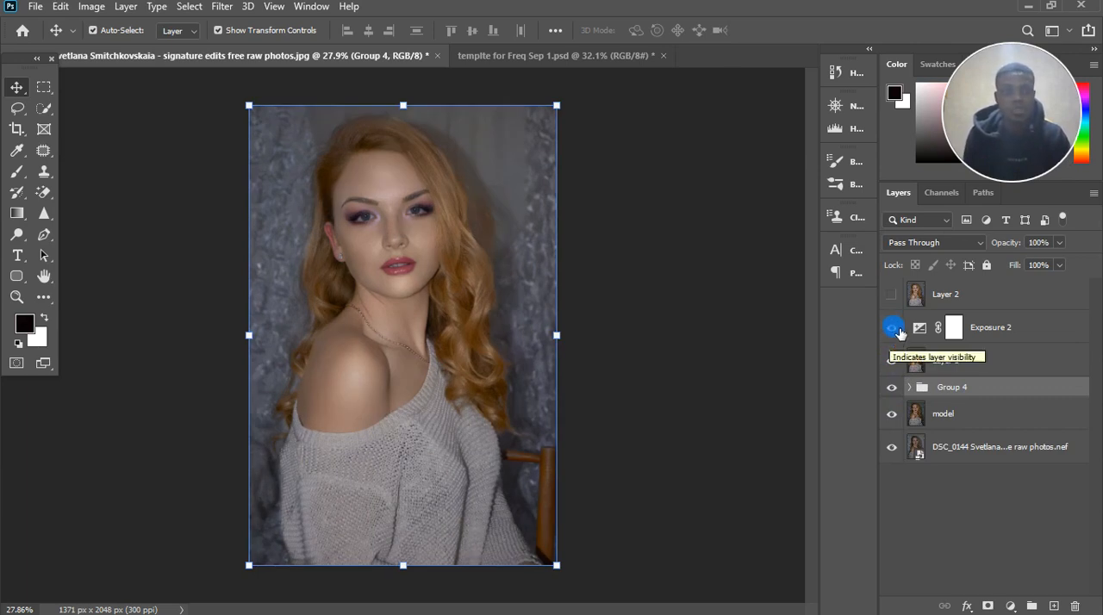
left_click(895, 332)
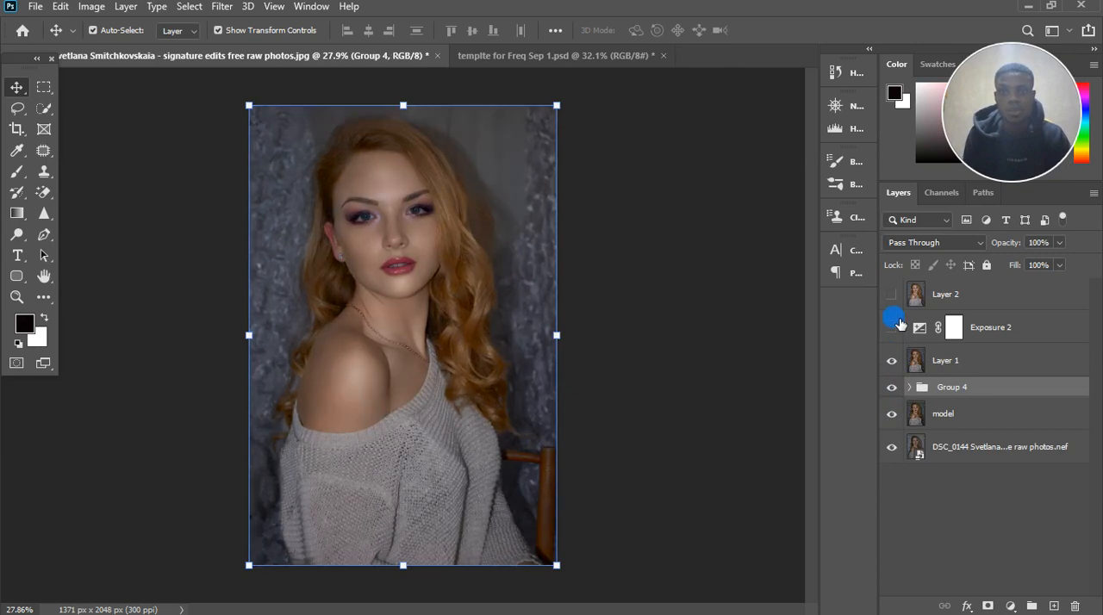
left_click(892, 294)
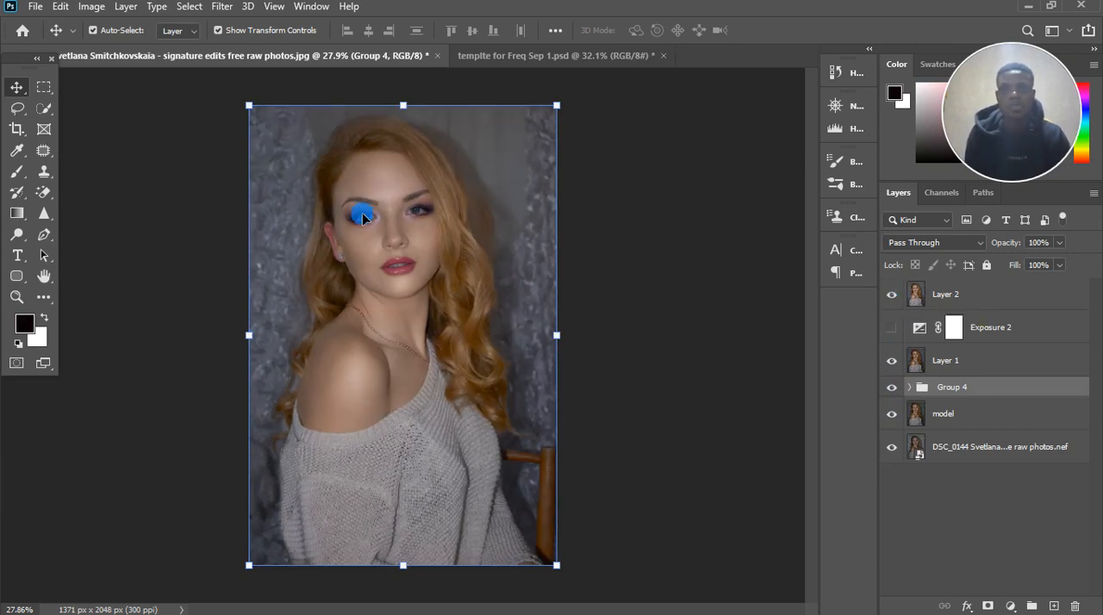
scroll(349, 220, "down", 3)
scroll(383, 243, "up", 3)
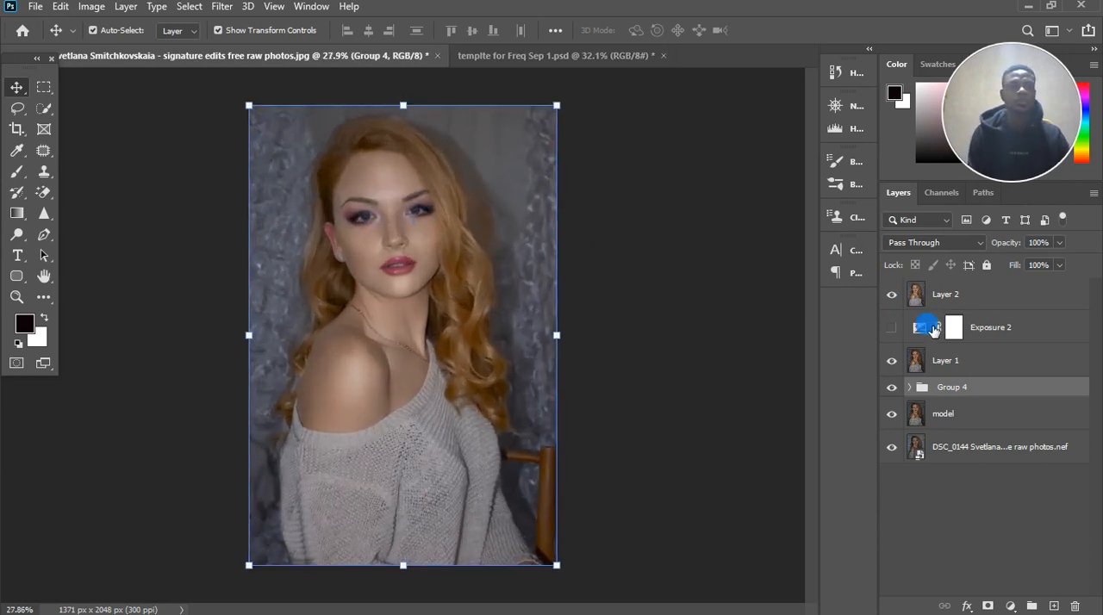
left_click(891, 327)
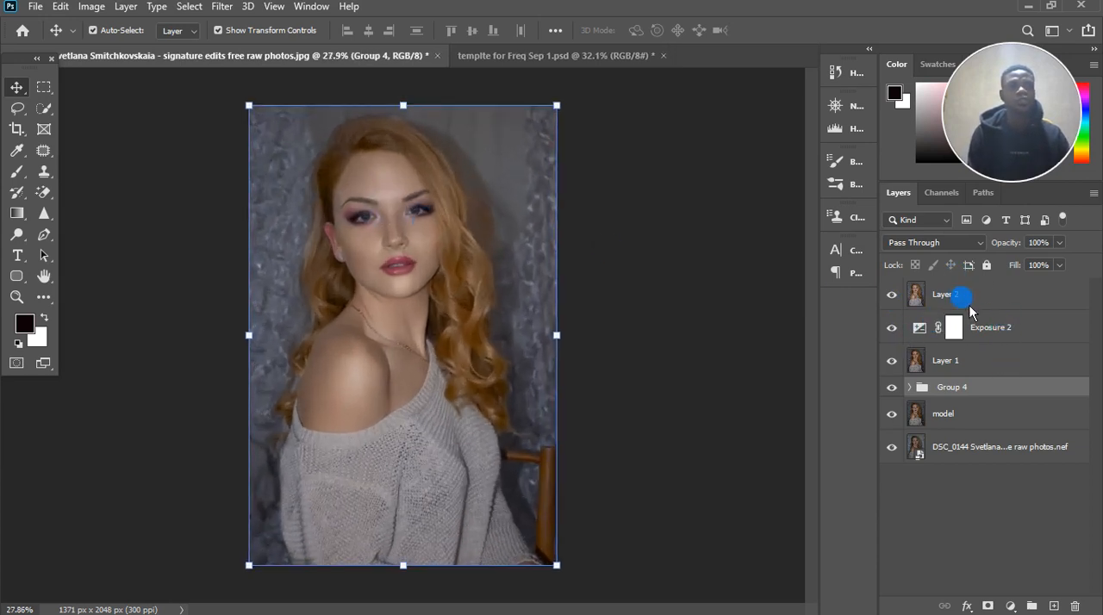
left_click(953, 327)
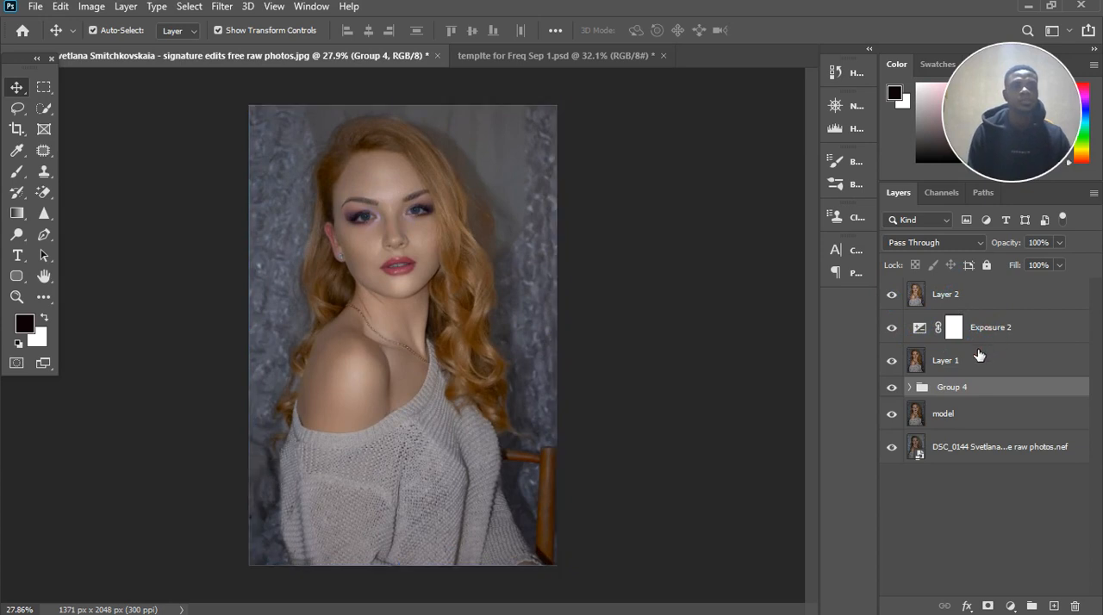
Step: Start the HDR Toning adjustment from Layer 2, accept flattening the document, and move the settings dialog clear of the portrait
left_click(948, 296)
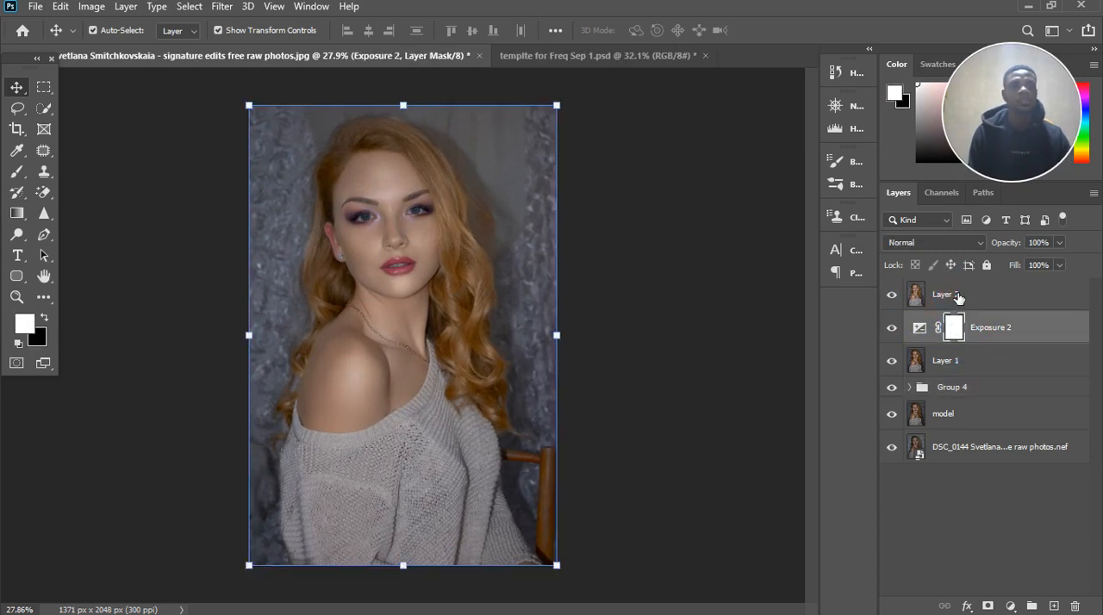
left_click(93, 8)
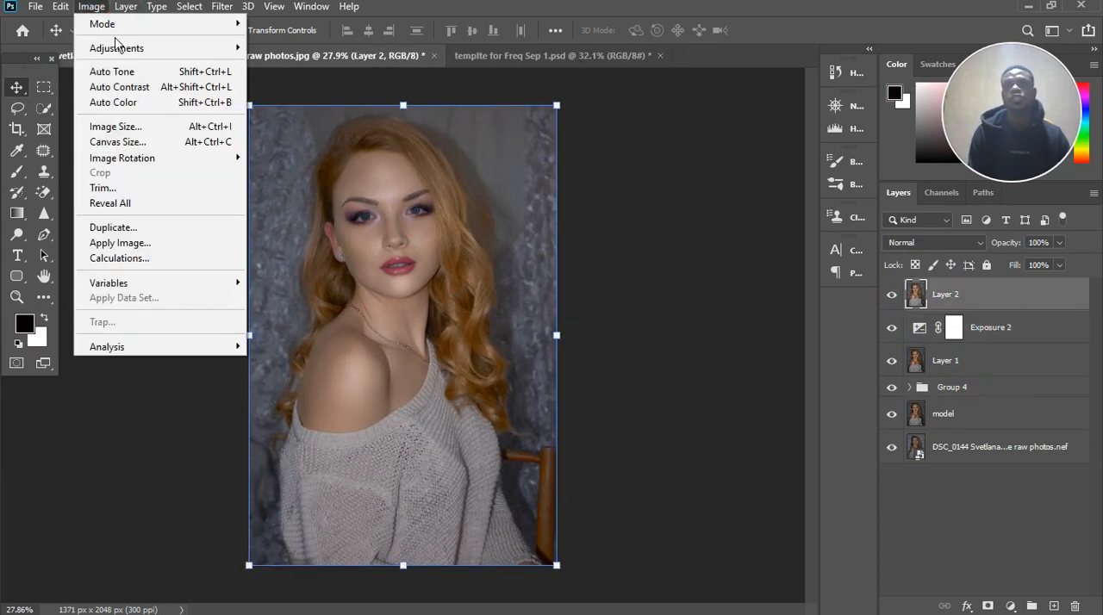
mouse_move(129, 59)
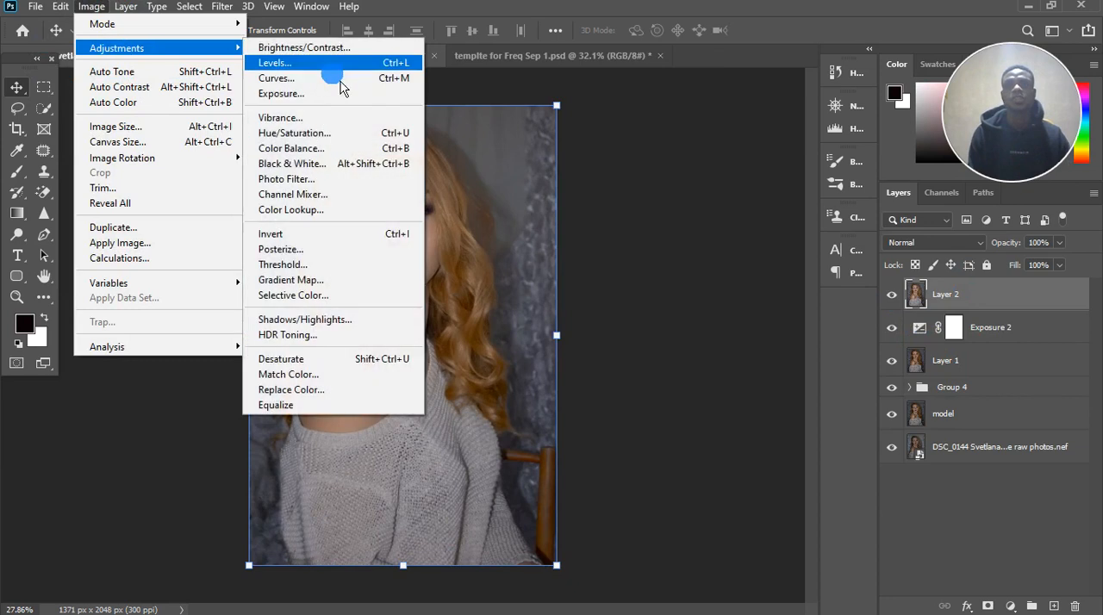
left_click(348, 342)
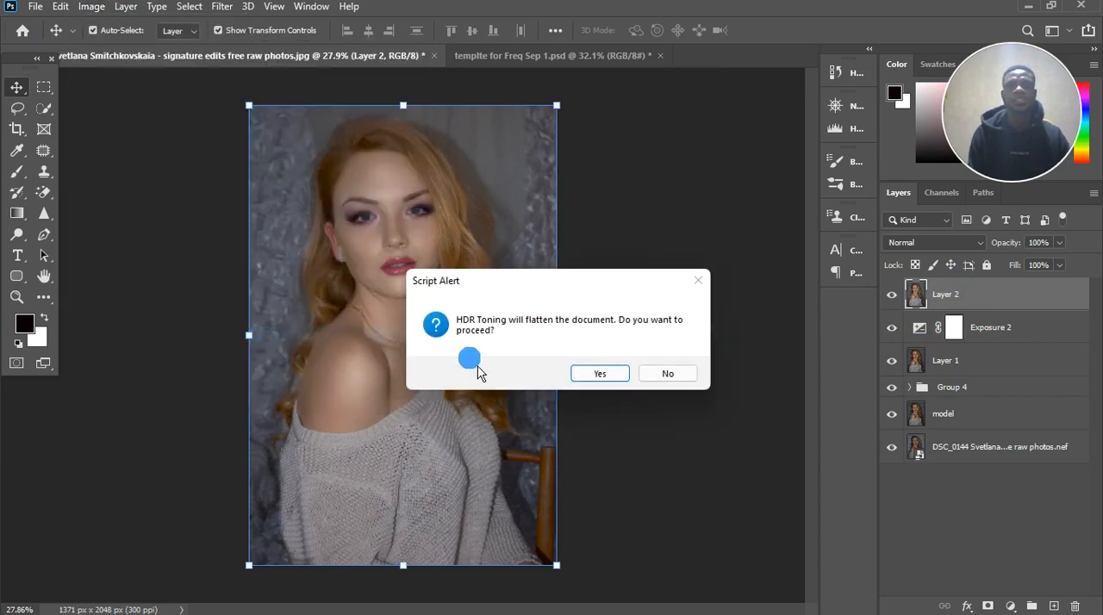
left_click(594, 381)
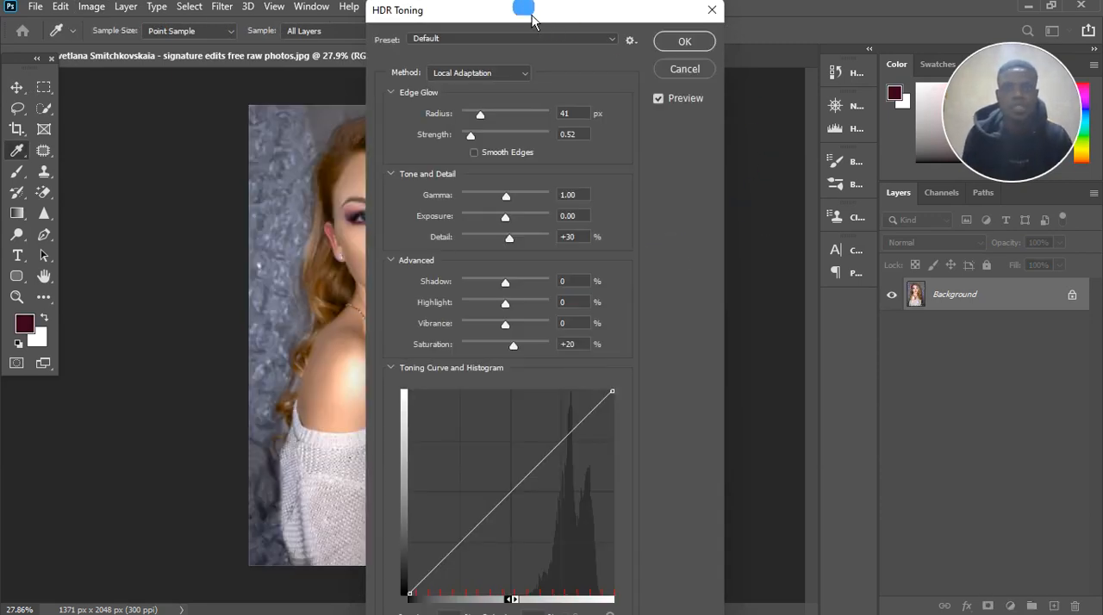
left_click_drag(524, 8, 729, 9)
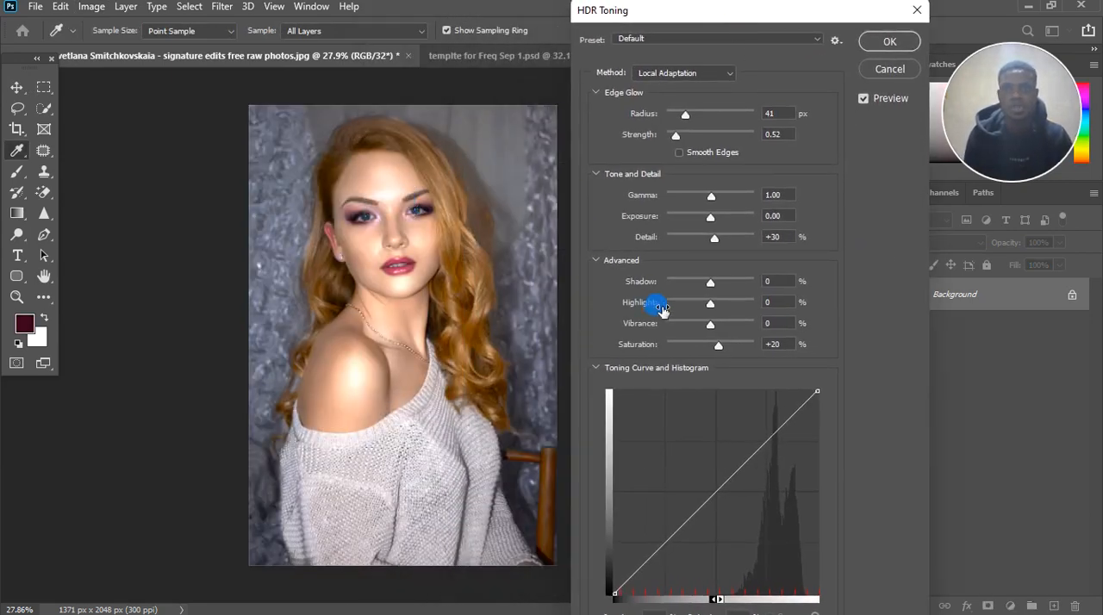
Step: Set both the HDR Toning Saturation and Detail to 0%
left_click(794, 343)
type("0")
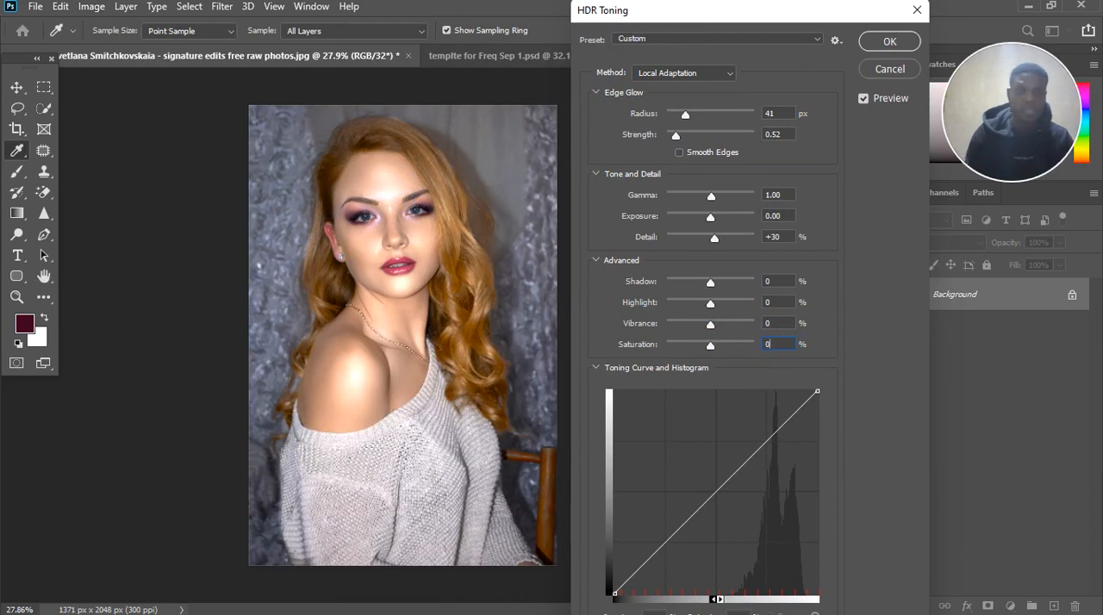
type("0")
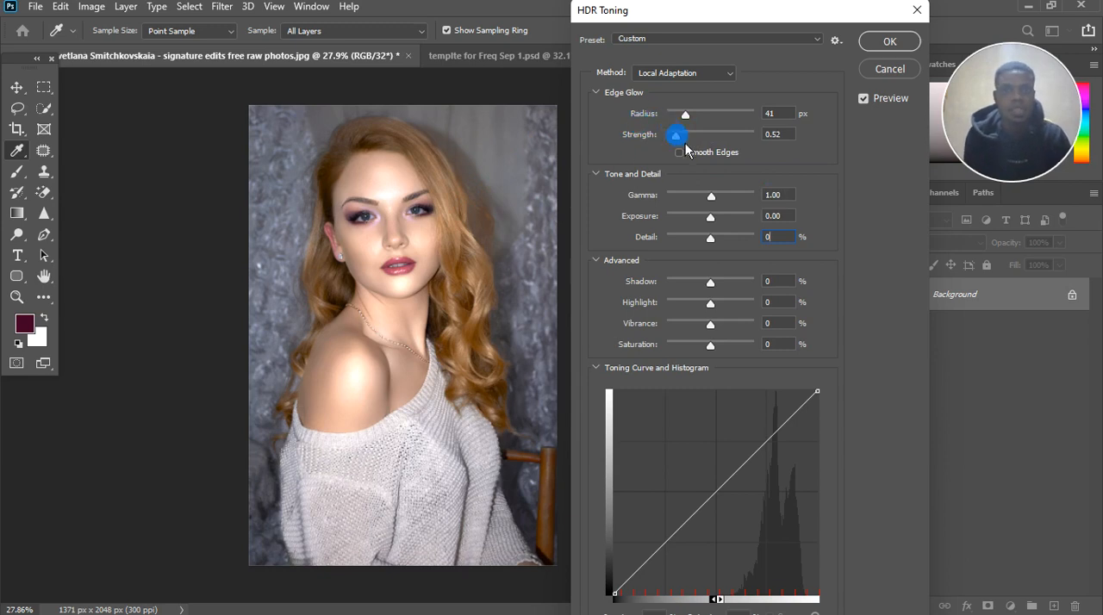
Step: Set the Edge Glow Strength to 1.39 and its Radius to 46 px
left_click_drag(699, 140, 702, 139)
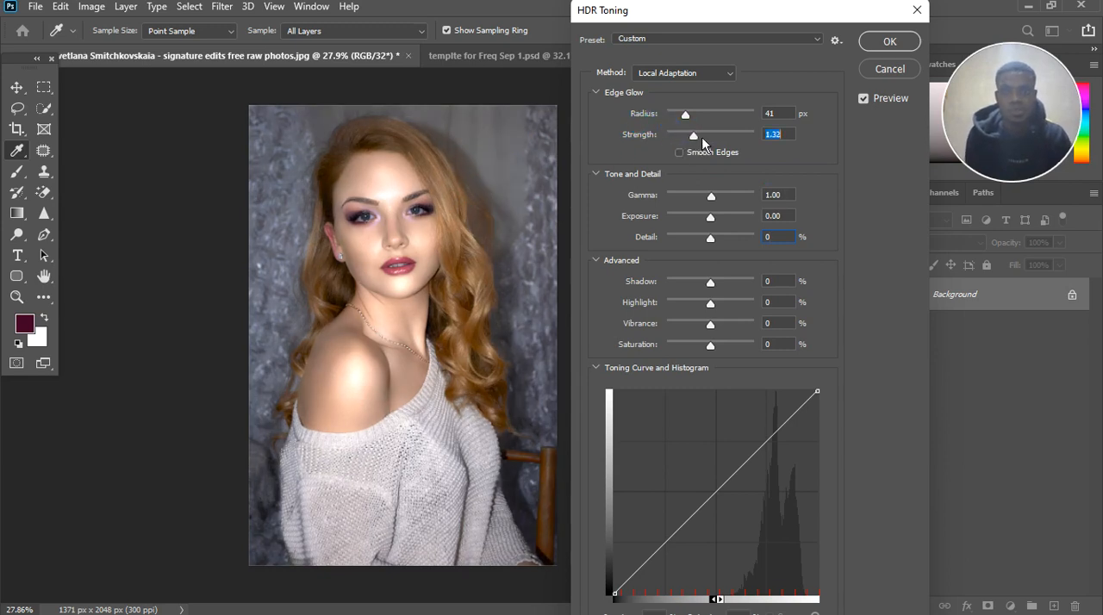
mouse_move(703, 133)
left_mouse_down()
mouse_move(728, 124)
mouse_move(705, 129)
left_mouse_up()
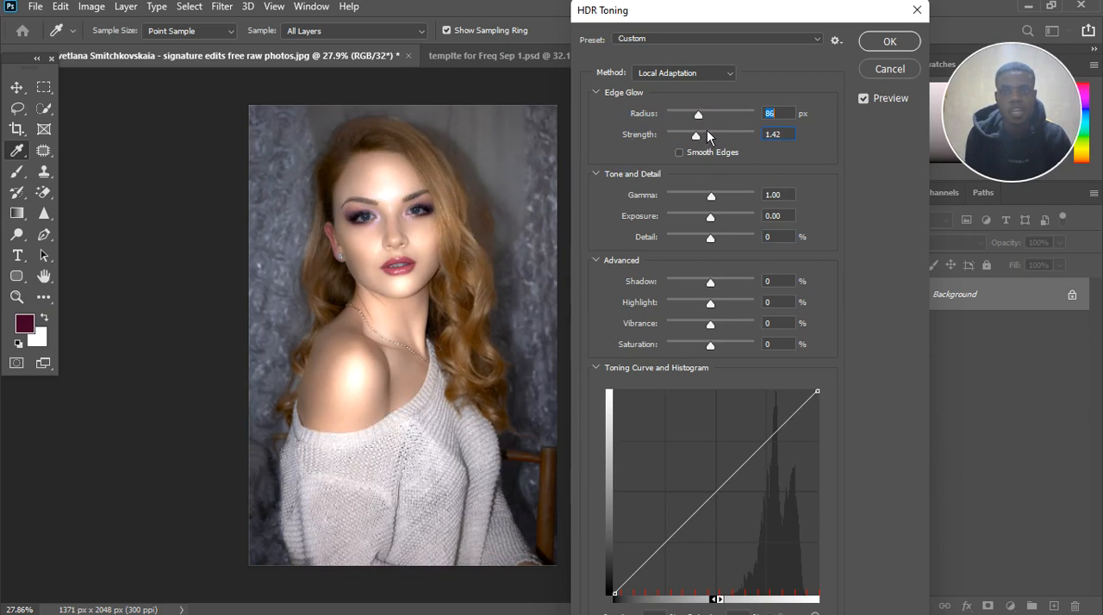
mouse_move(708, 128)
left_mouse_down()
mouse_move(703, 146)
mouse_move(707, 120)
mouse_move(696, 120)
left_mouse_up()
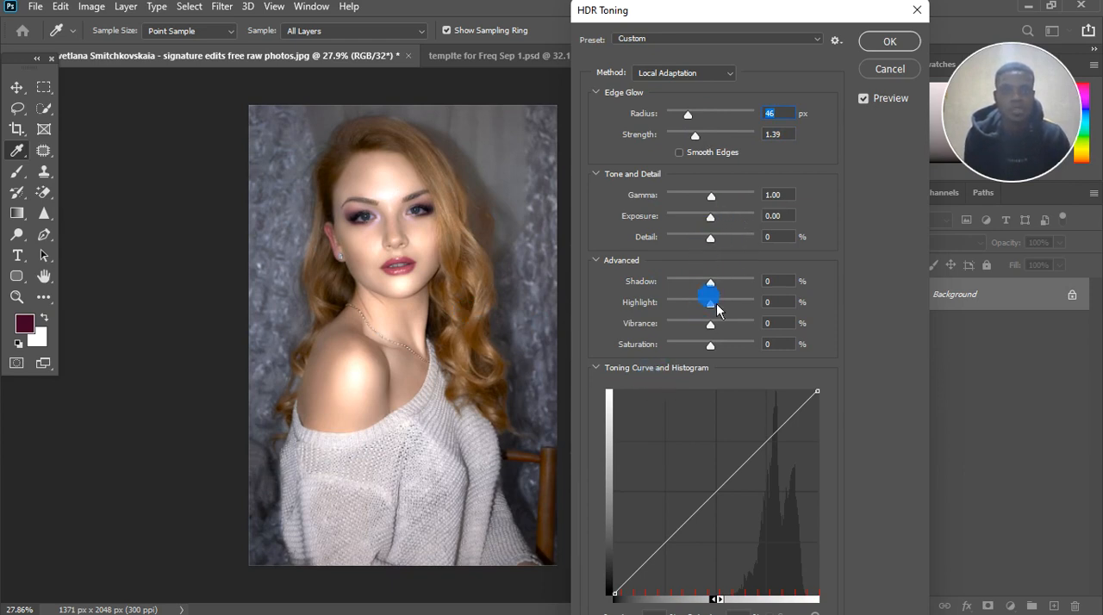
Step: Lower the HDR Toning Highlight to -10%
left_click_drag(716, 305, 705, 304)
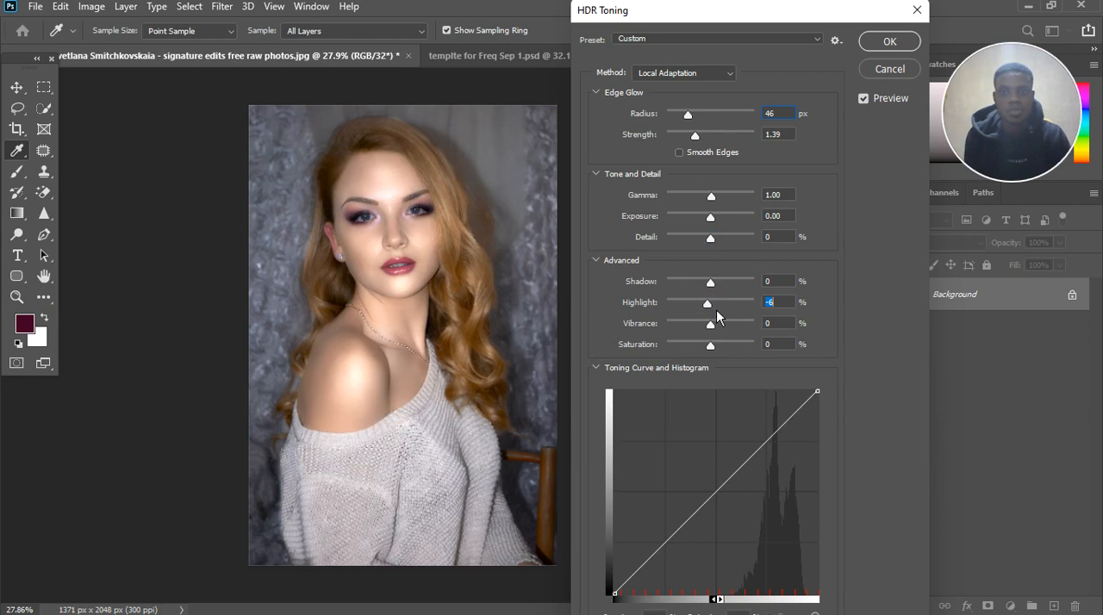
key("Down")
key("Down")
key("Down")
key("Down")
Step: Set the HDR Toning Exposure to -0.14 and Detail to +5%
left_click_drag(720, 227, 718, 227)
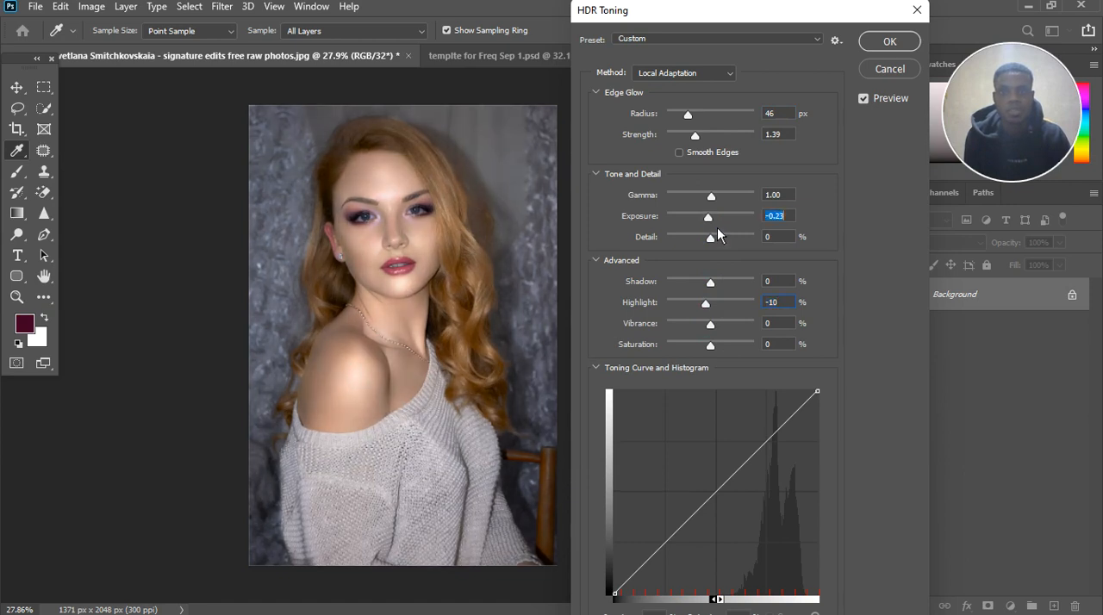
left_click_drag(718, 229, 719, 228)
left_click_drag(719, 245, 720, 244)
left_click(781, 241)
key("Down")
key("Down")
key("Down")
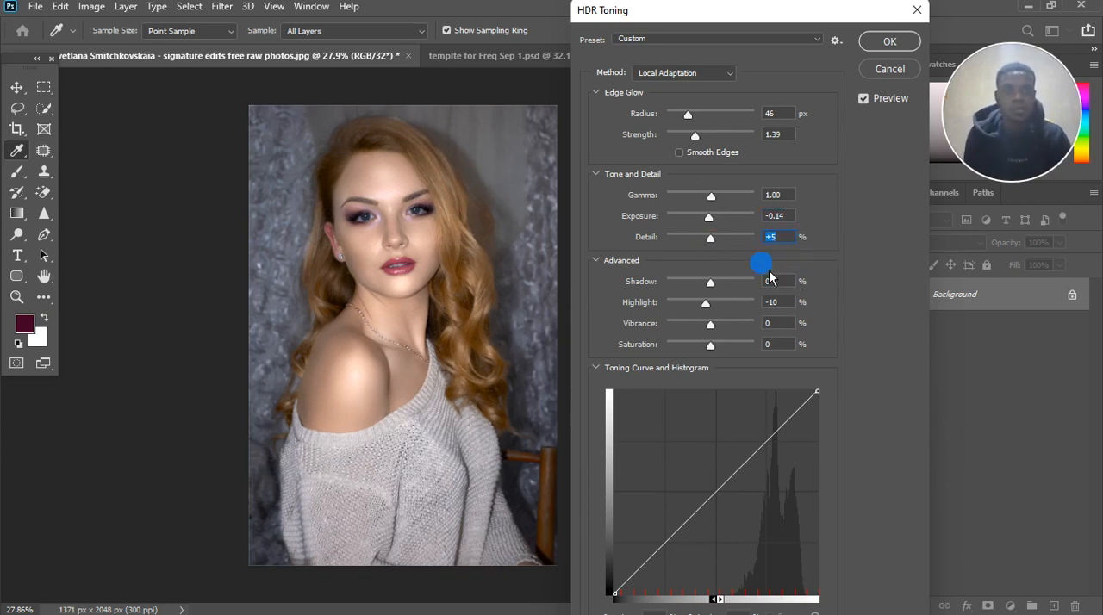
Step: Raise the HDR Toning Shadow to +6%
left_click_drag(708, 282, 720, 296)
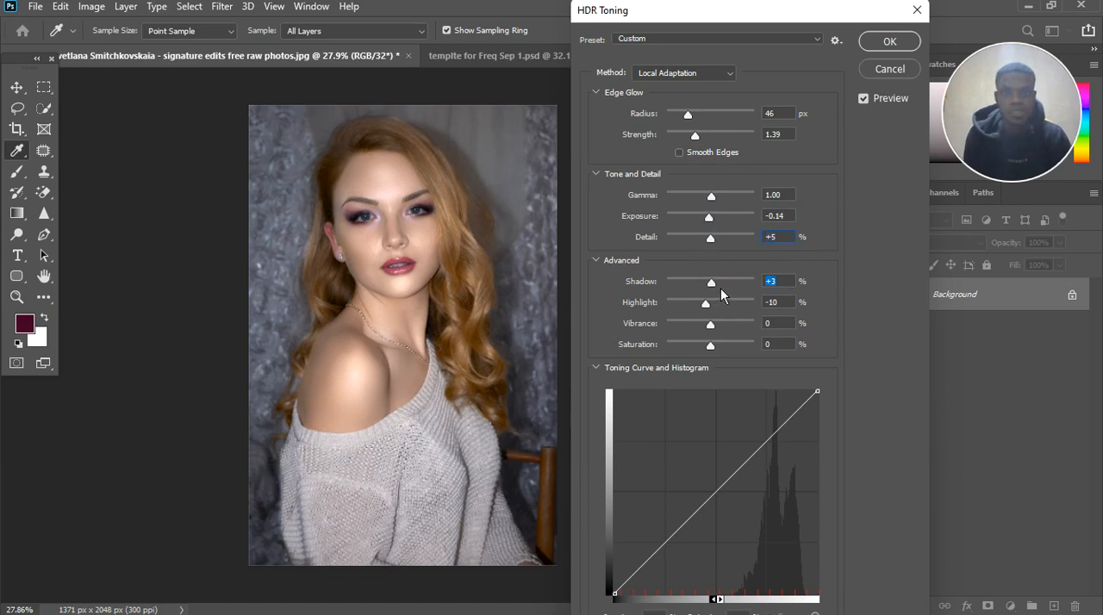
key("Up")
key("Up")
key("Up")
Step: Set the HDR Toning Vibrance to +23% and Saturation to 0%
left_click_drag(719, 331, 725, 332)
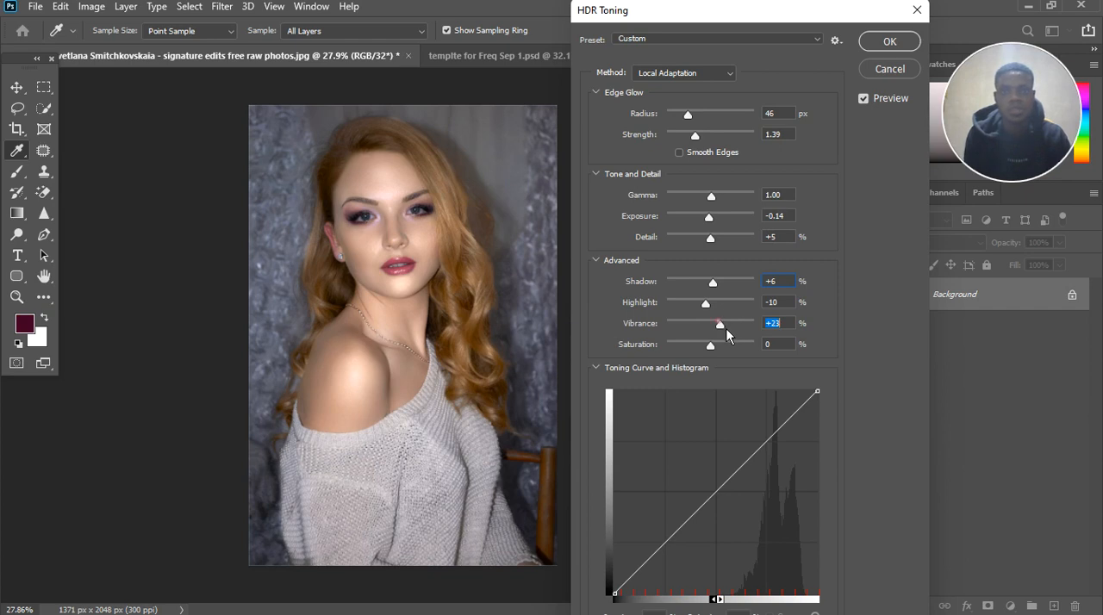
left_click_drag(710, 342, 720, 359)
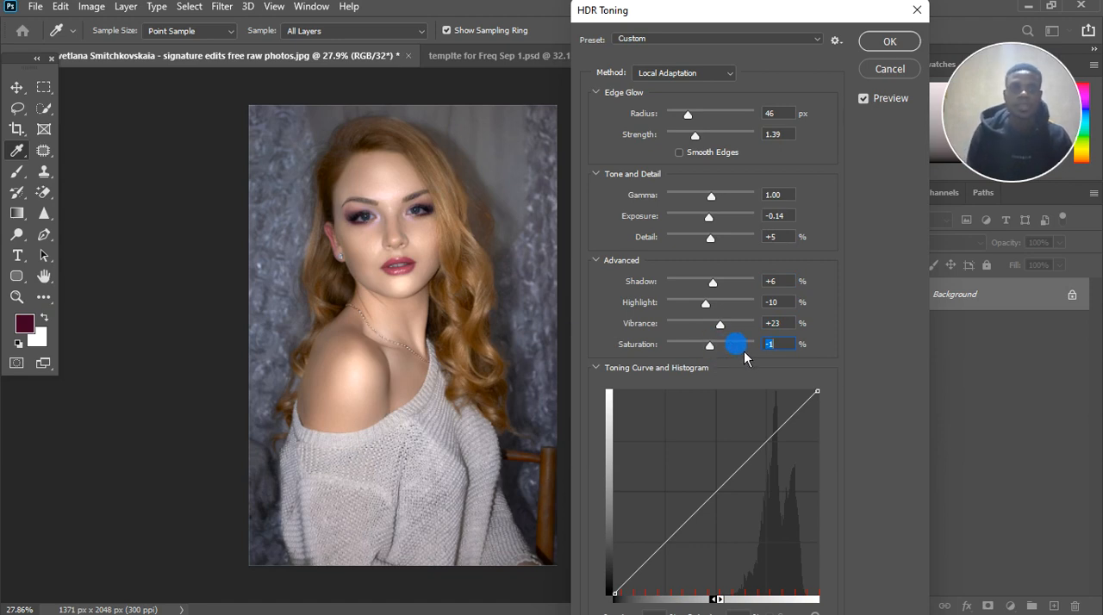
type("0")
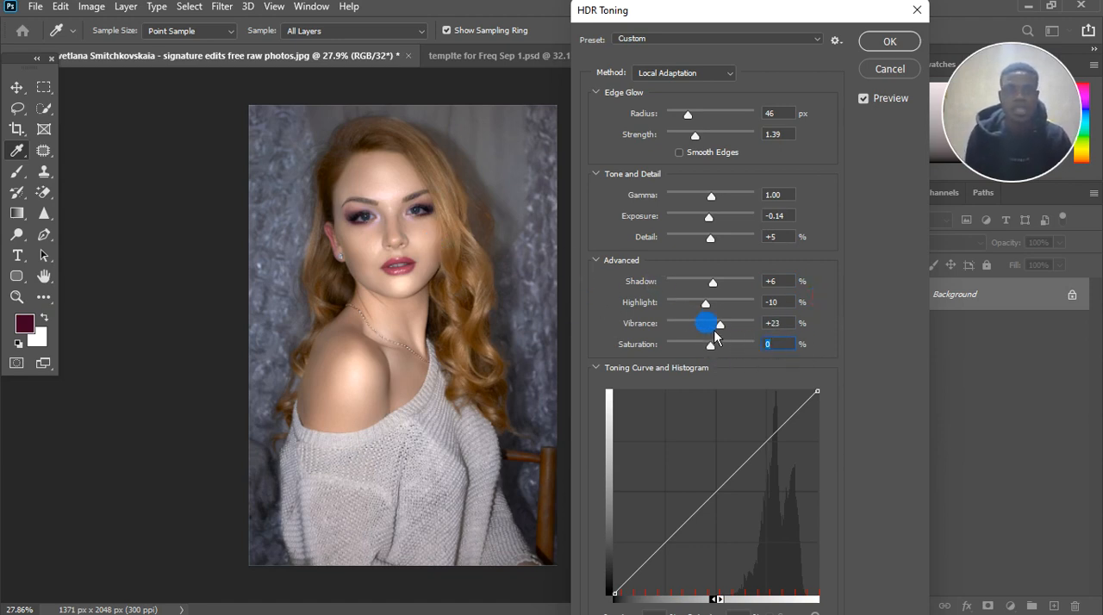
left_click_drag(725, 333, 728, 330)
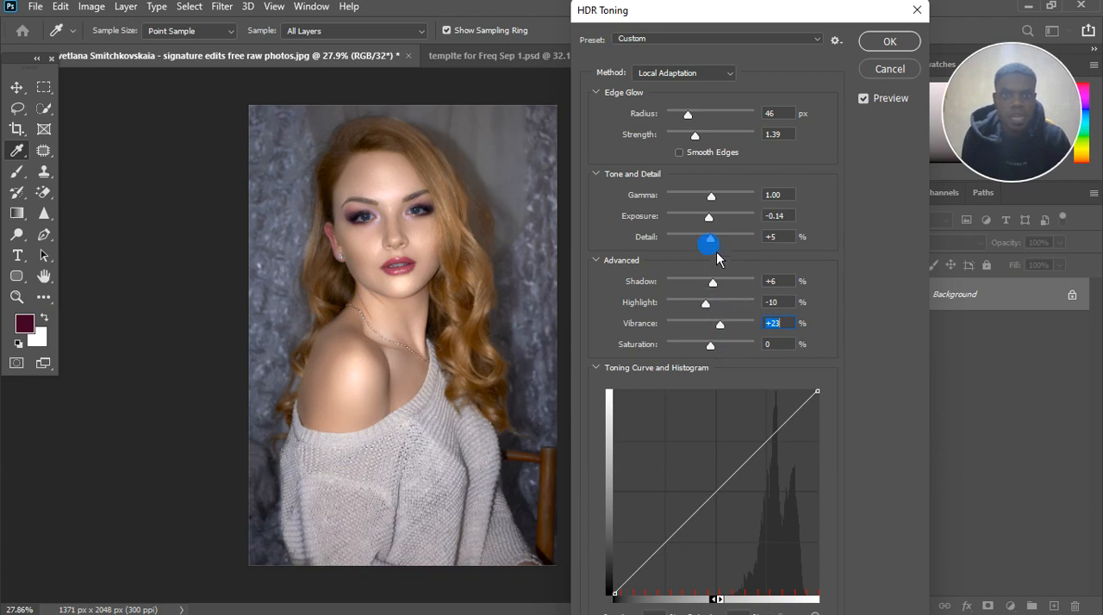
Step: Adjust the HDR Toning Exposure to -0.05 and Highlight to -12%
left_click_drag(709, 216, 720, 228)
key("ctrl+z")
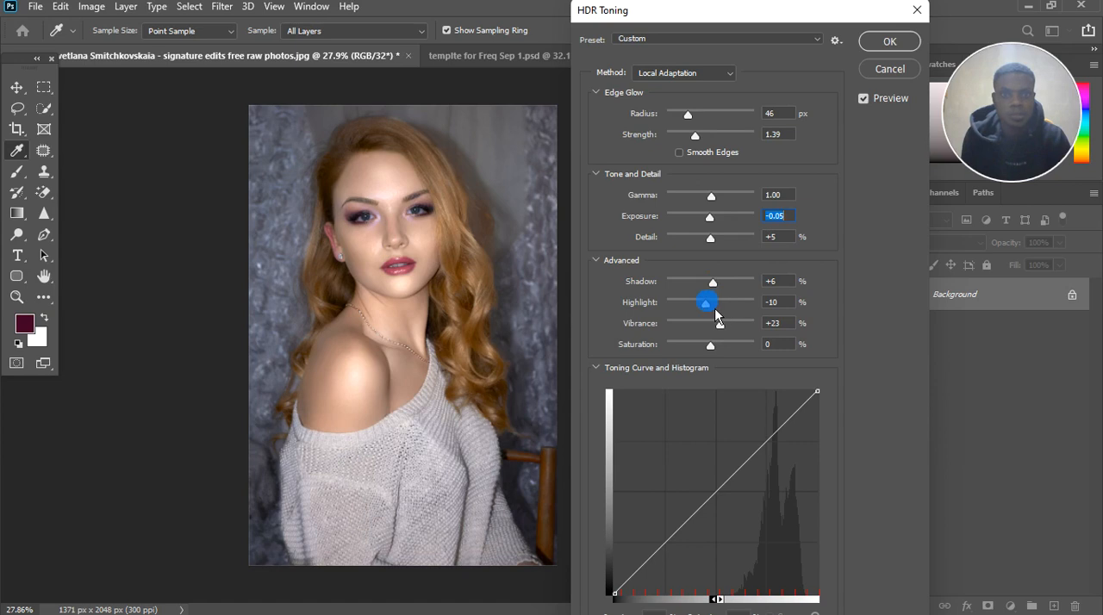
left_click_drag(714, 312, 711, 321)
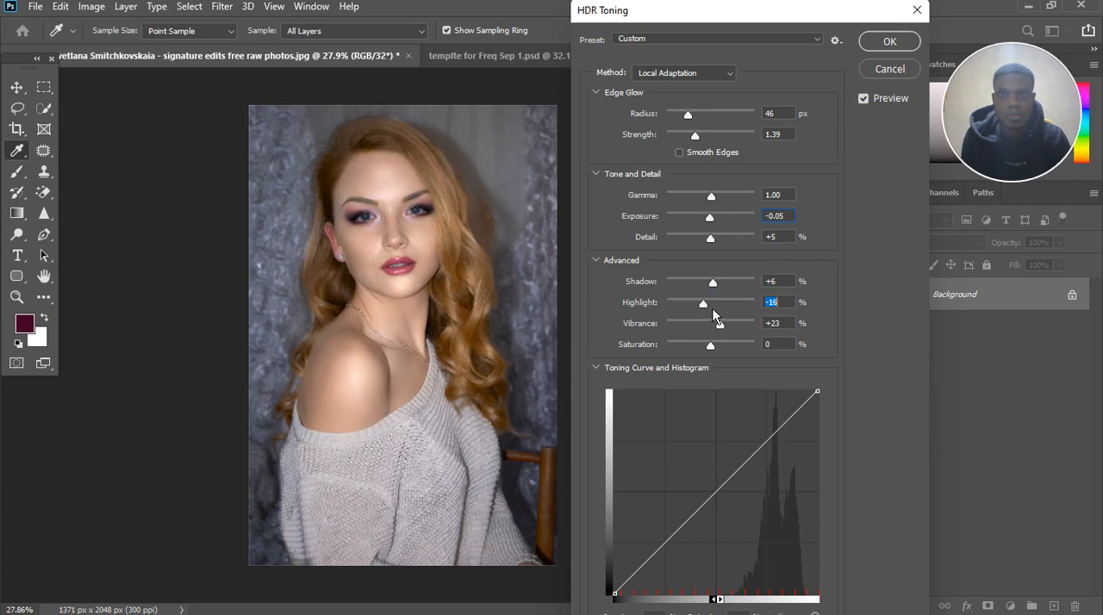
left_click_drag(712, 310, 715, 310)
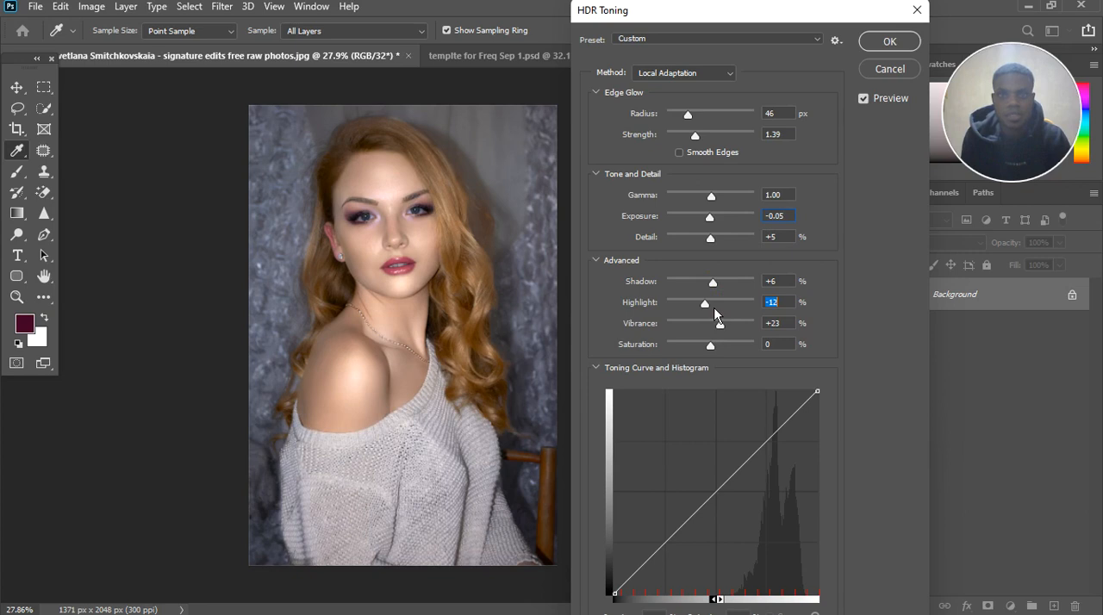
left_click(712, 308)
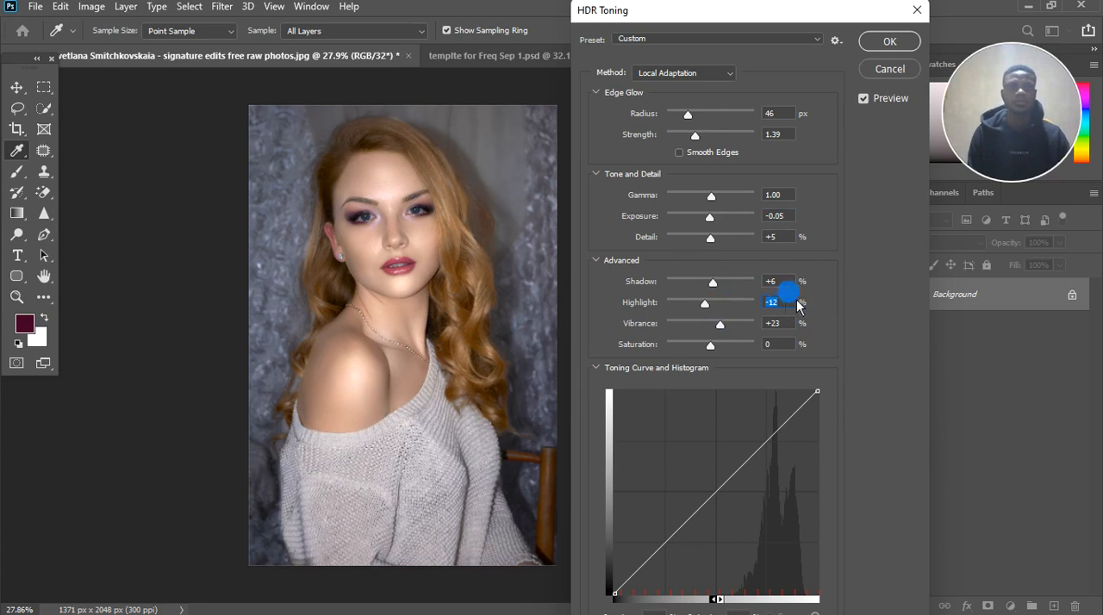
Step: Set the HDR Toning Highlight to +14% and Gamma to 0.86
left_click_drag(787, 304, 755, 286)
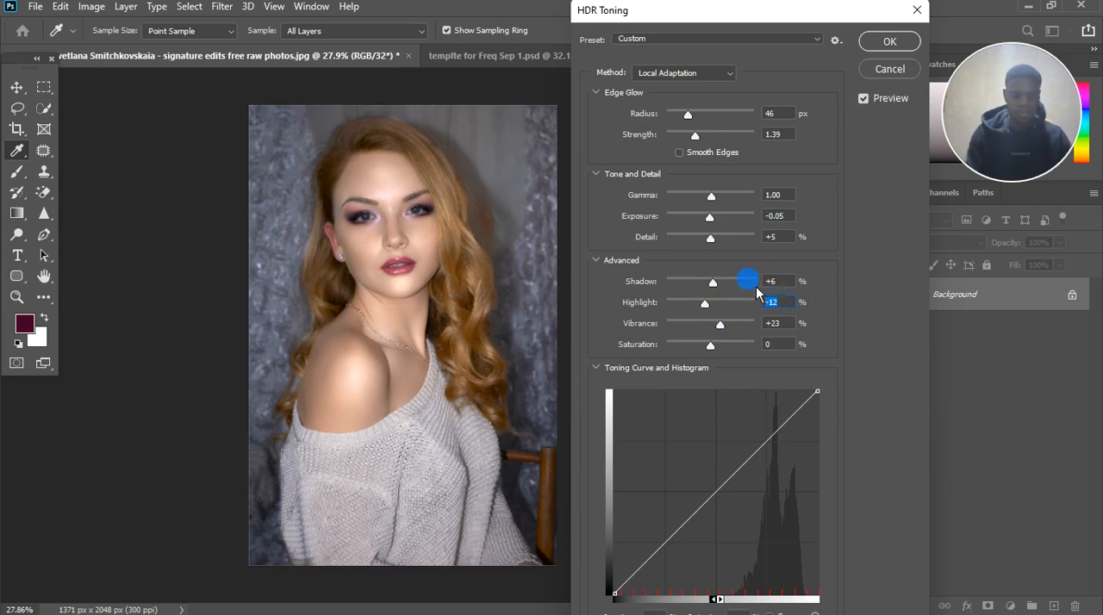
type("14")
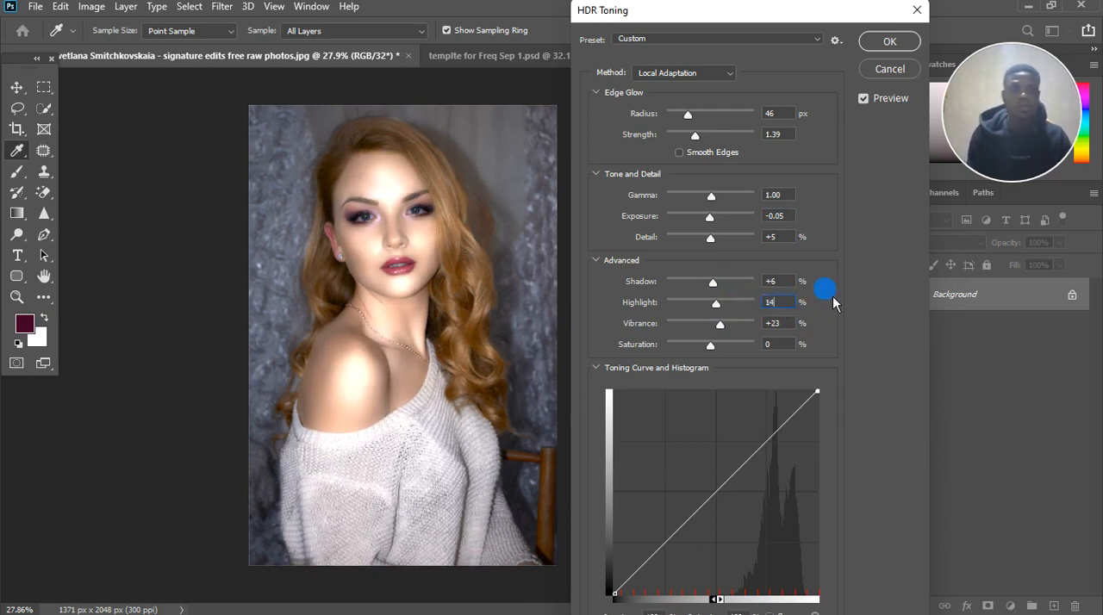
left_click(825, 259)
left_click_drag(722, 211, 723, 209)
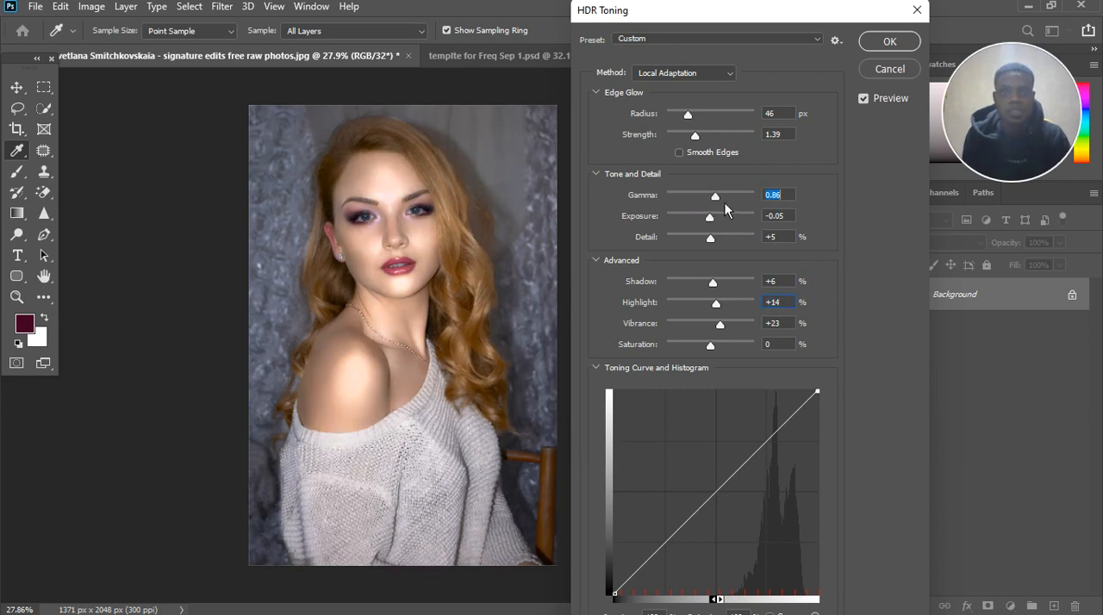
Step: Set the HDR Toning Highlight to -14% and Gamma to 1.00
left_click(778, 303)
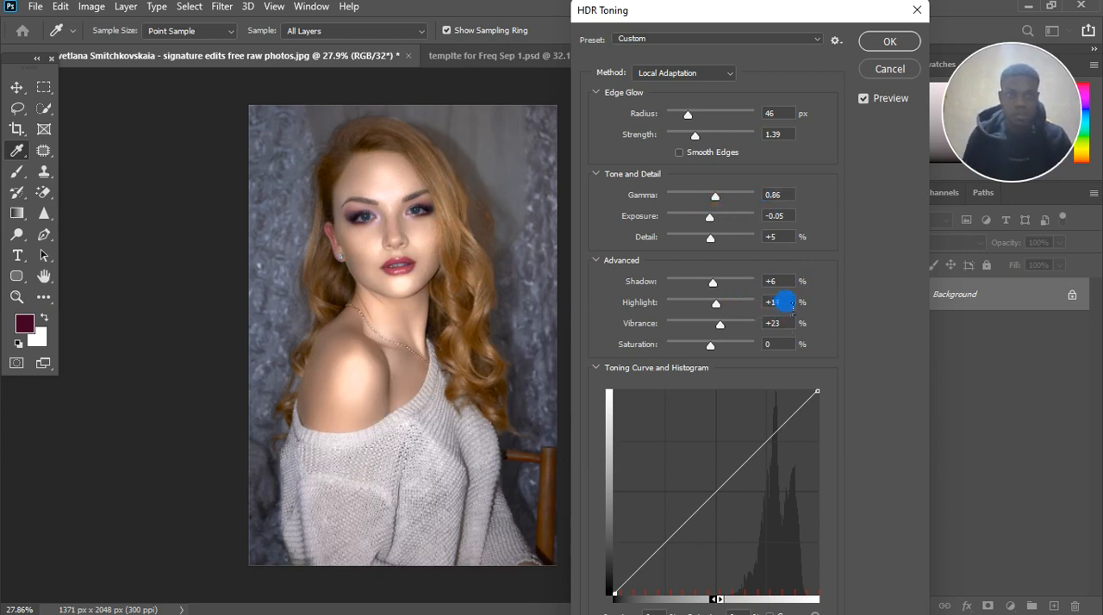
left_click_drag(727, 308, 713, 321)
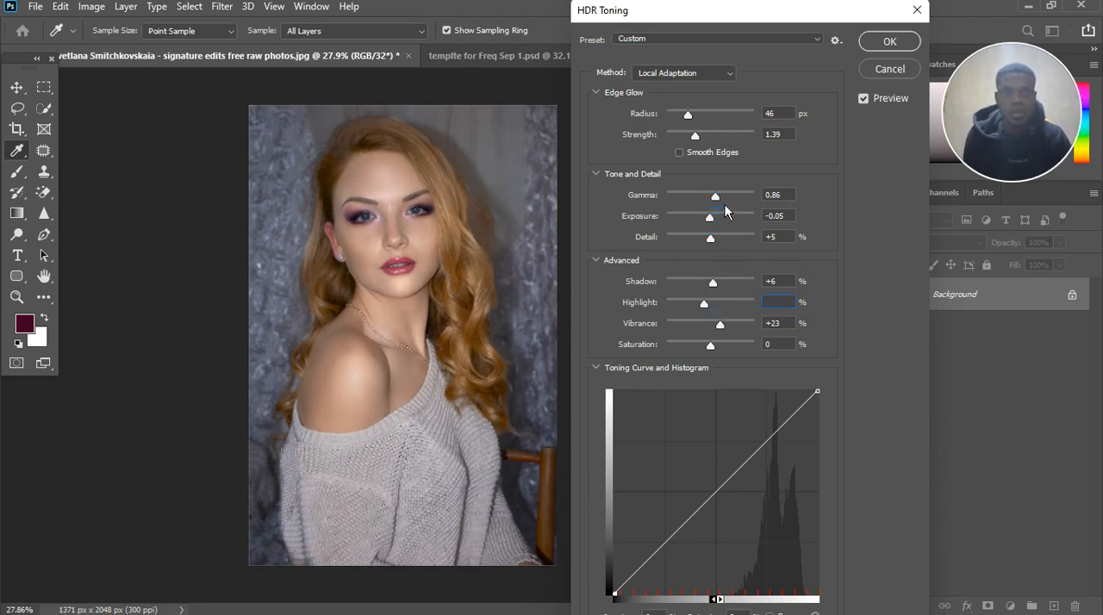
mouse_move(724, 205)
left_mouse_down()
mouse_move(709, 205)
mouse_move(722, 204)
left_mouse_up()
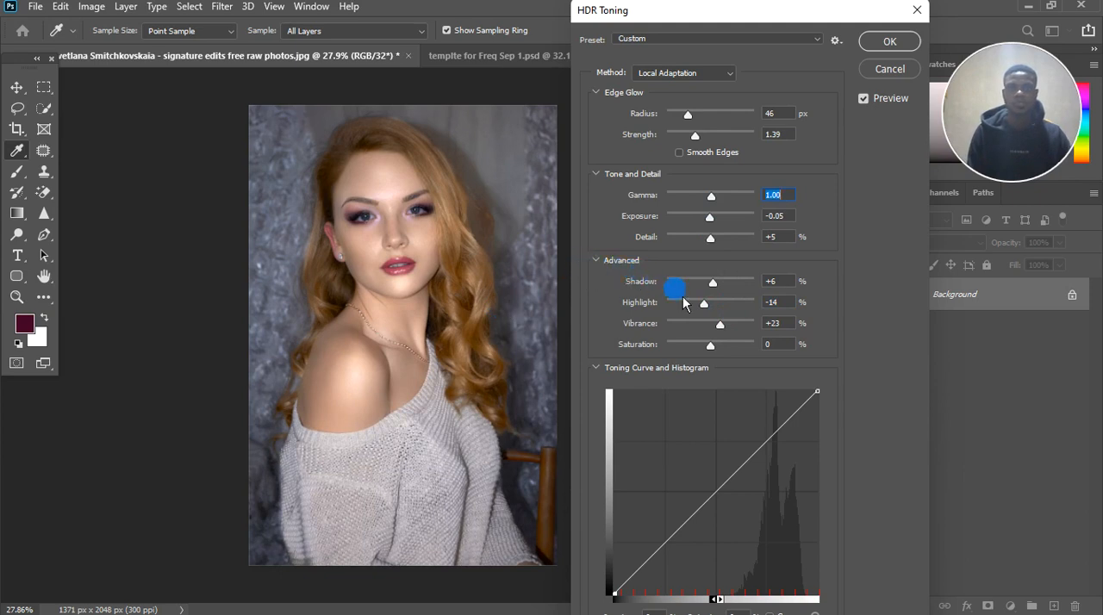
Step: Set the HDR Toning Exposure to +0.01
left_click_drag(707, 216, 717, 227)
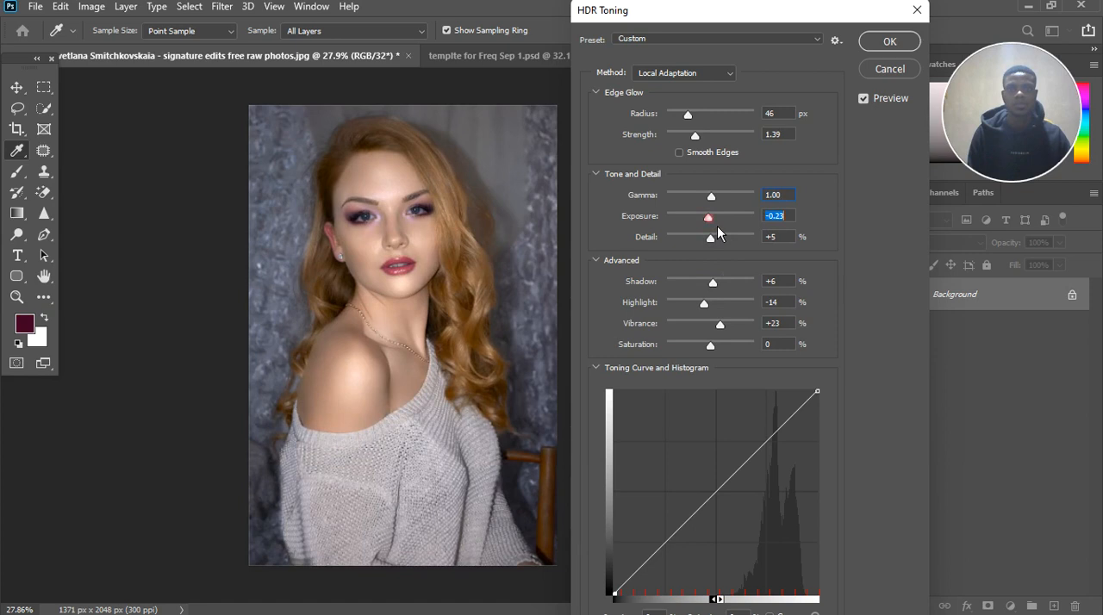
type("0")
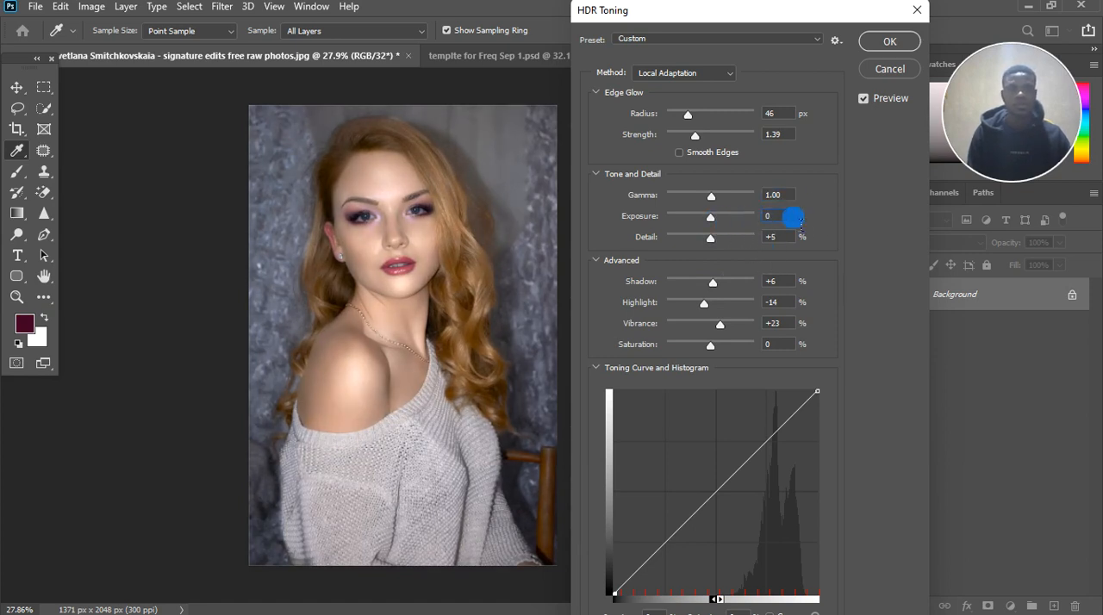
key("Up")
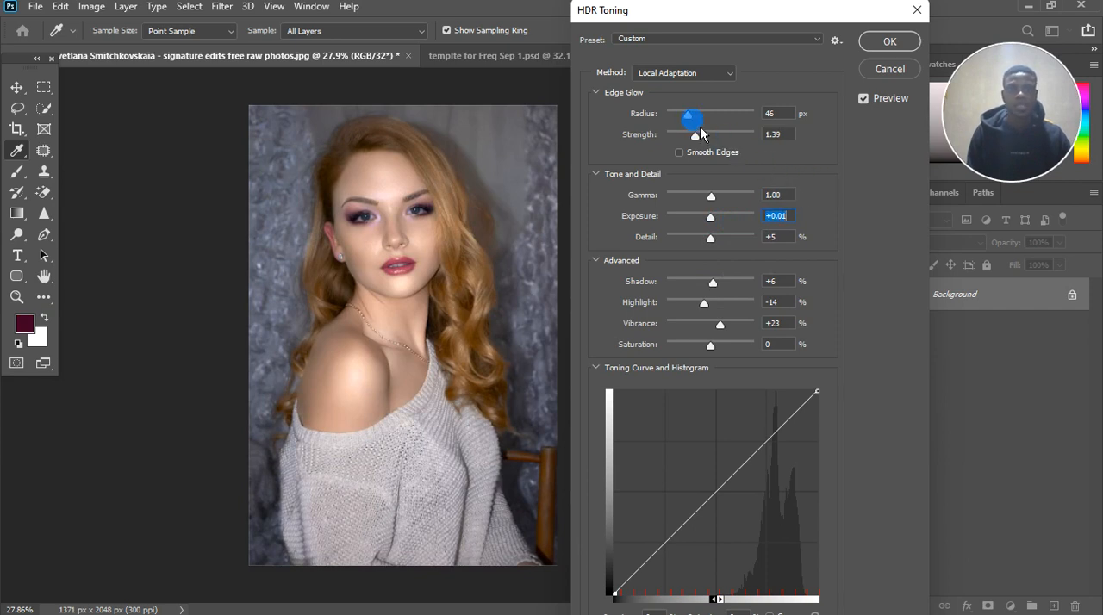
Step: Raise the Edge Glow Radius to 76 px and its Strength to 1.82
mouse_move(696, 136)
left_mouse_down()
mouse_move(719, 151)
mouse_move(694, 120)
mouse_move(707, 132)
left_mouse_up()
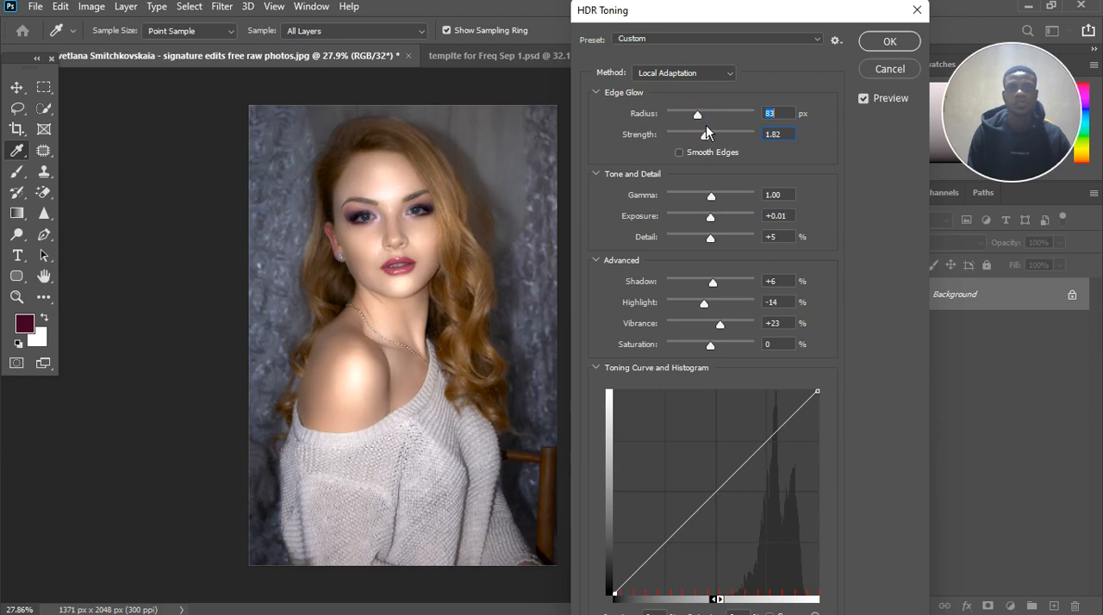
left_click_drag(706, 131, 694, 113)
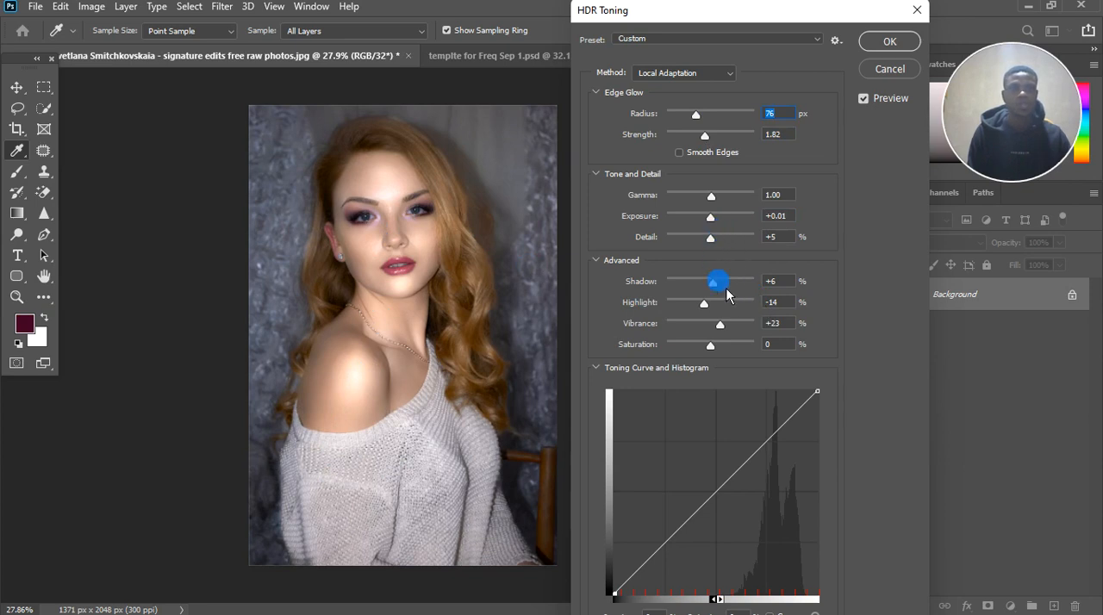
Step: Lower the HDR Toning Highlight to -17%
left_click_drag(704, 305, 705, 313)
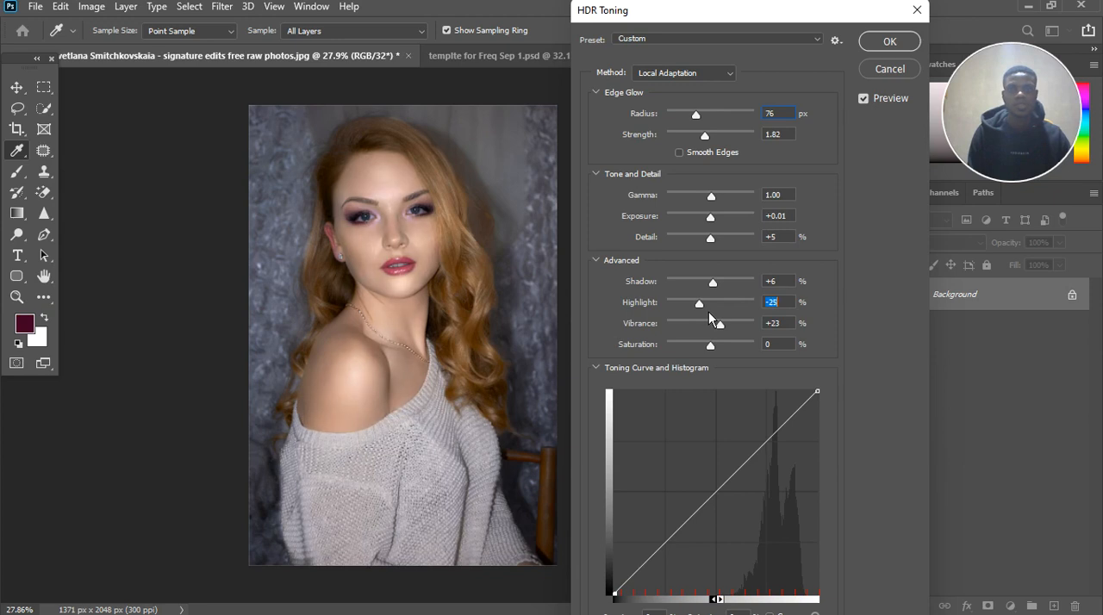
left_click_drag(709, 313, 714, 320)
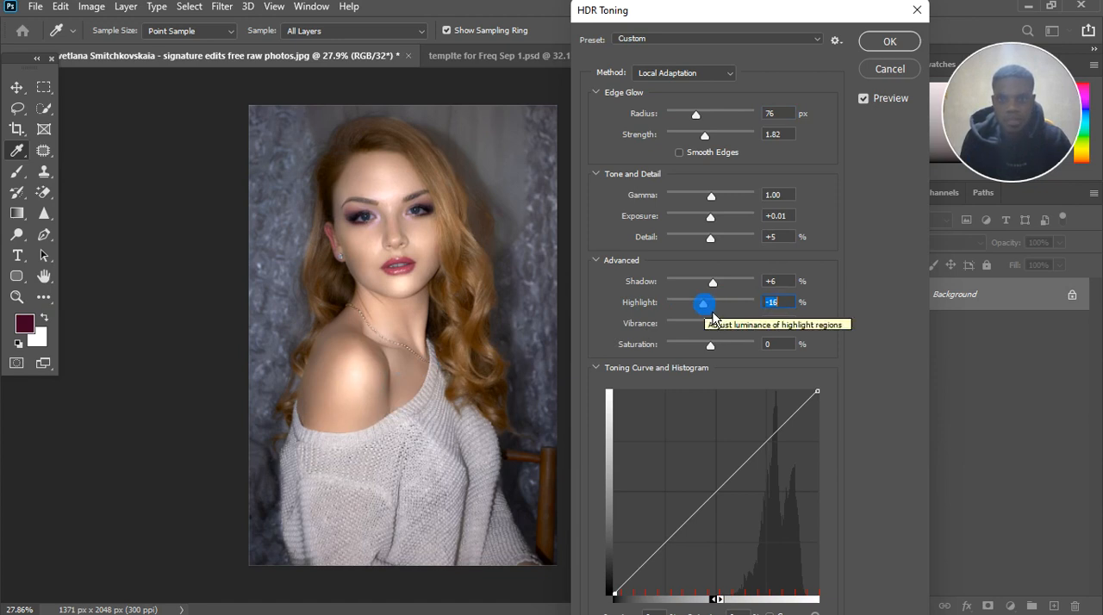
key("Down")
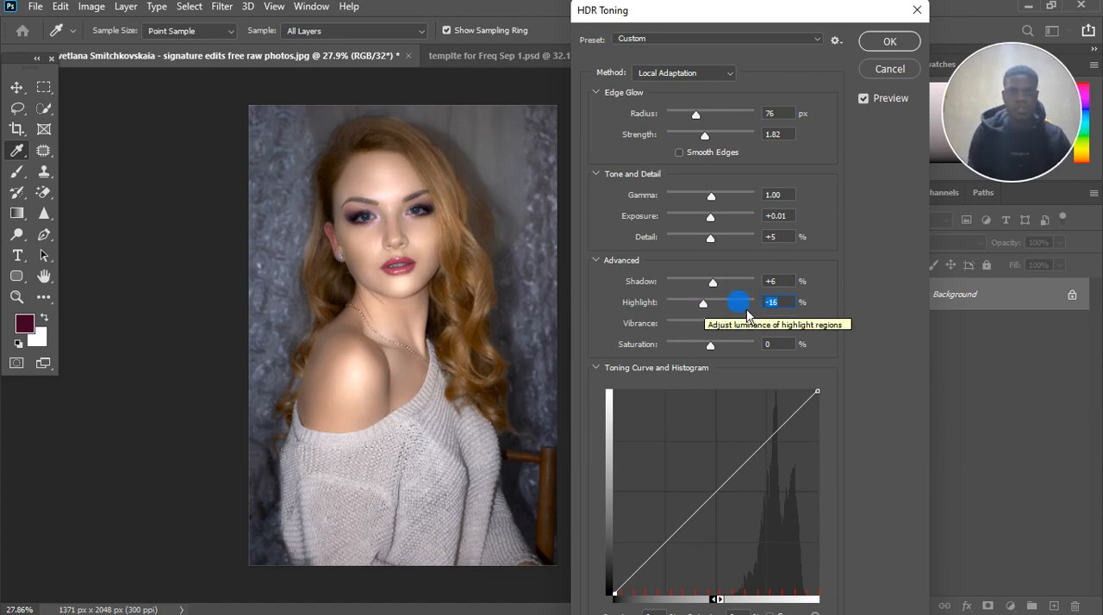
key("Down")
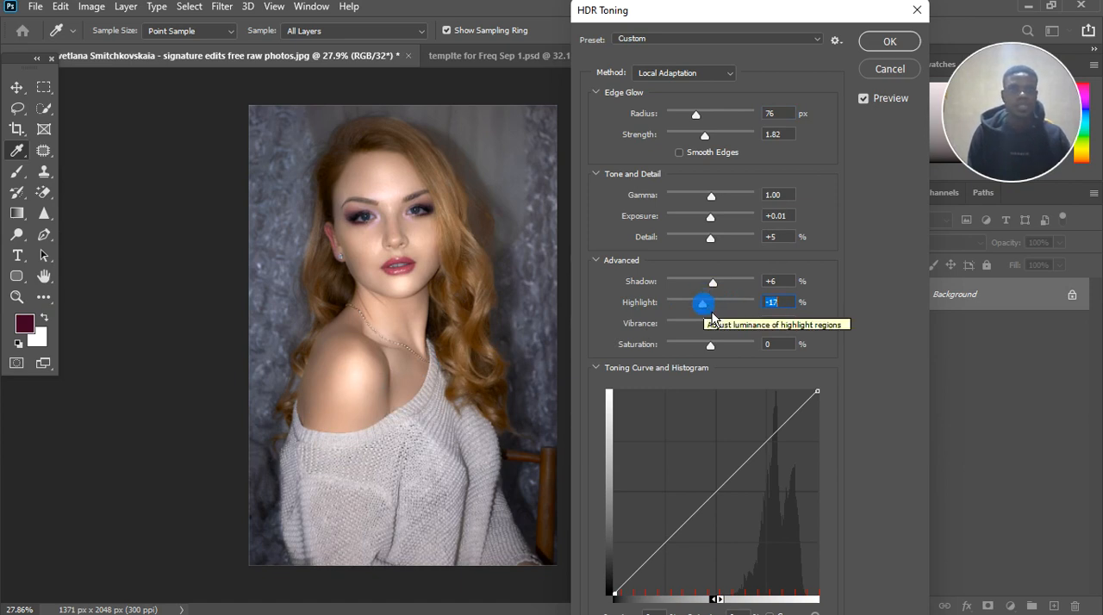
key("Down")
key("Down")
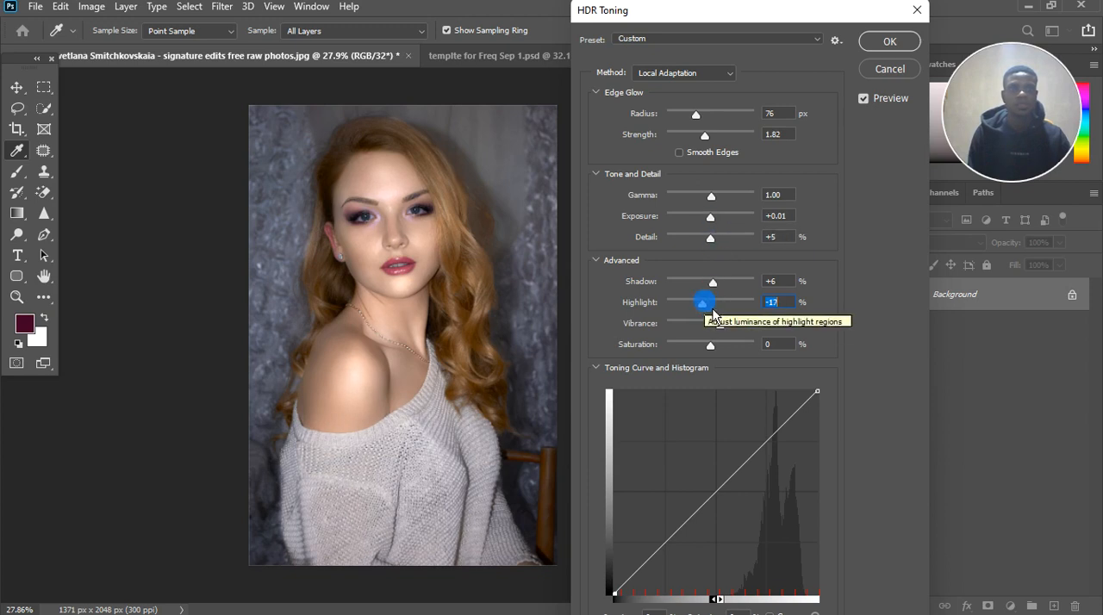
Step: Reduce the HDR Toning Exposure to -0.03
left_click(711, 219)
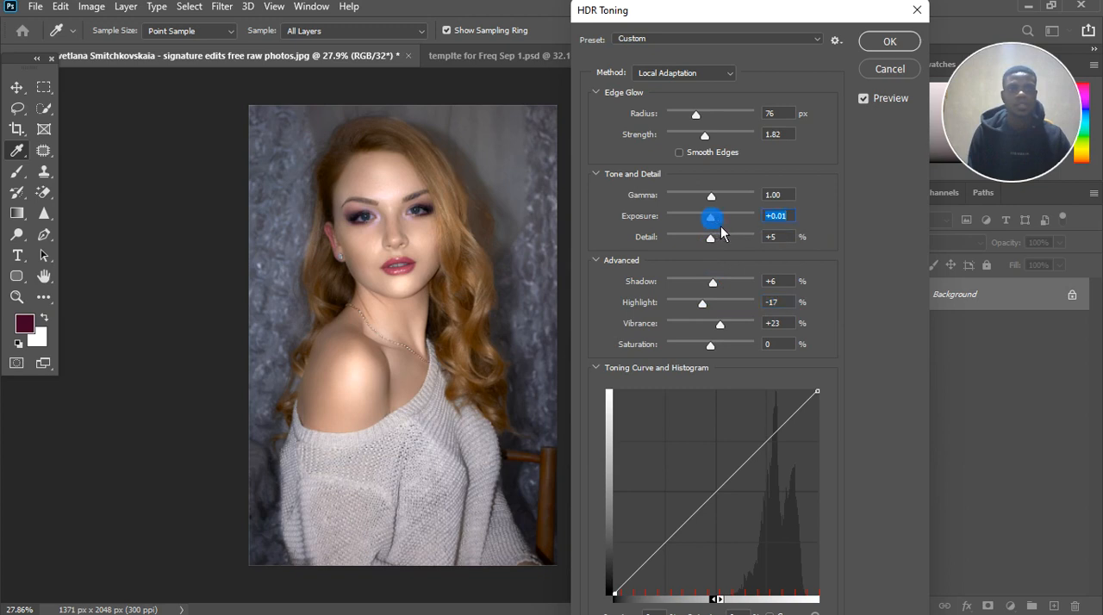
key("Down")
key("Down")
key("Down")
Step: Fine-tune the HDR Toning Vibrance to +21%
left_click(728, 336)
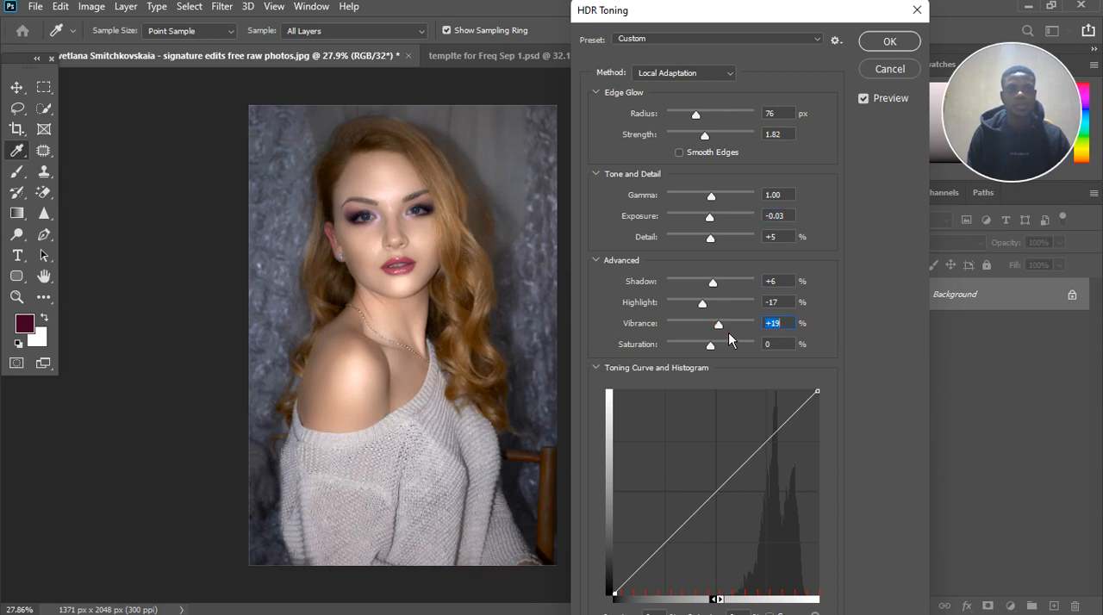
key("Up")
key("Up")
key("Up")
key("Down")
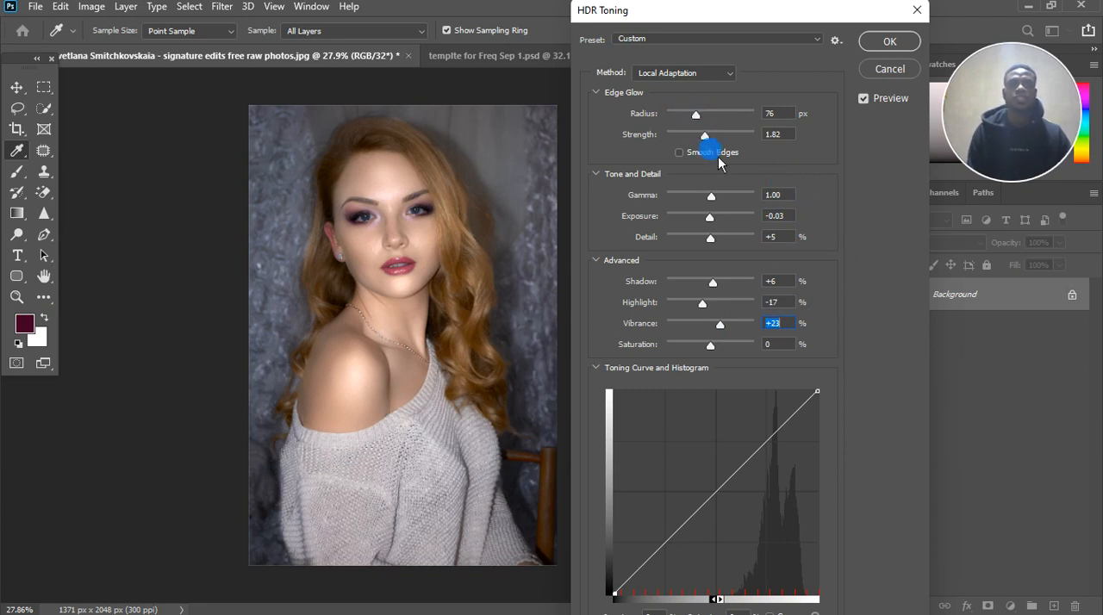
key("Down")
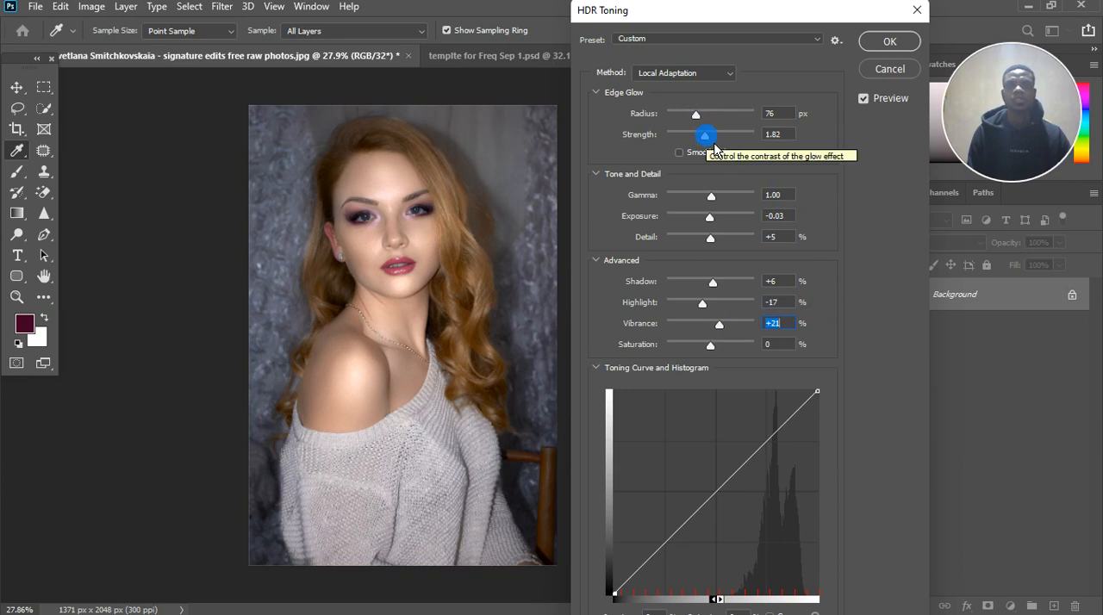
Step: Compare the portrait with and without the HDR Toning preview, both at the current size and as a small thumbnail-like view
left_click(864, 102)
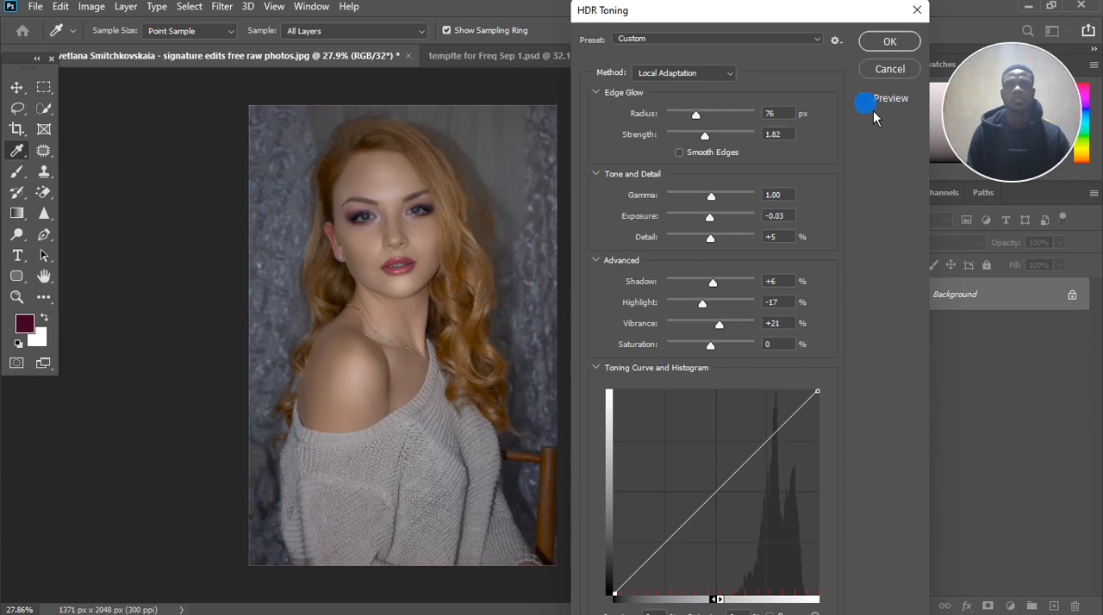
left_click(873, 109)
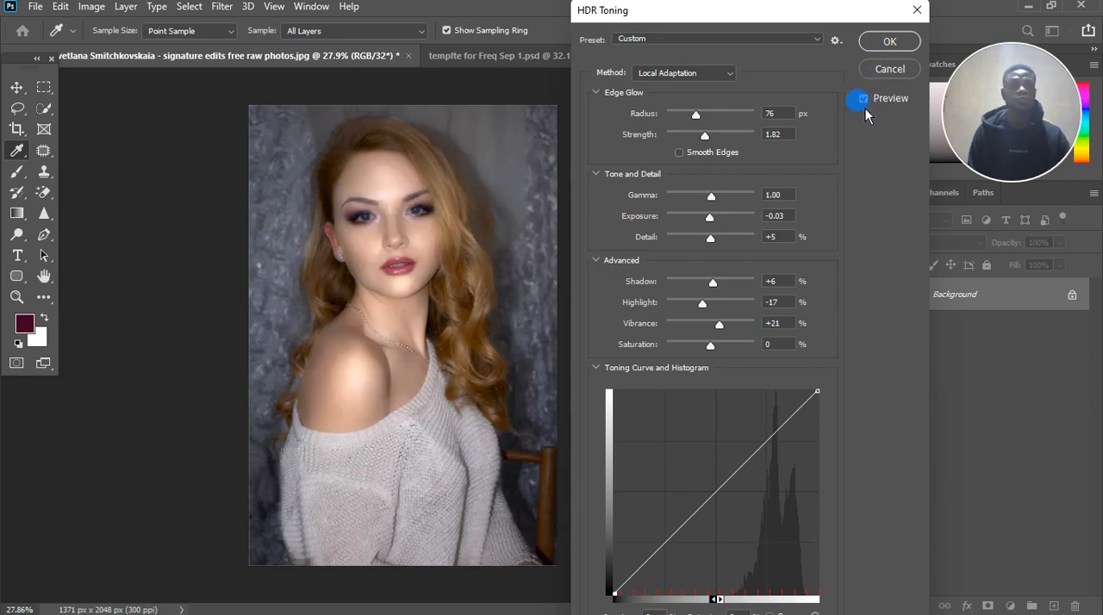
left_click(870, 103)
left_click(873, 107)
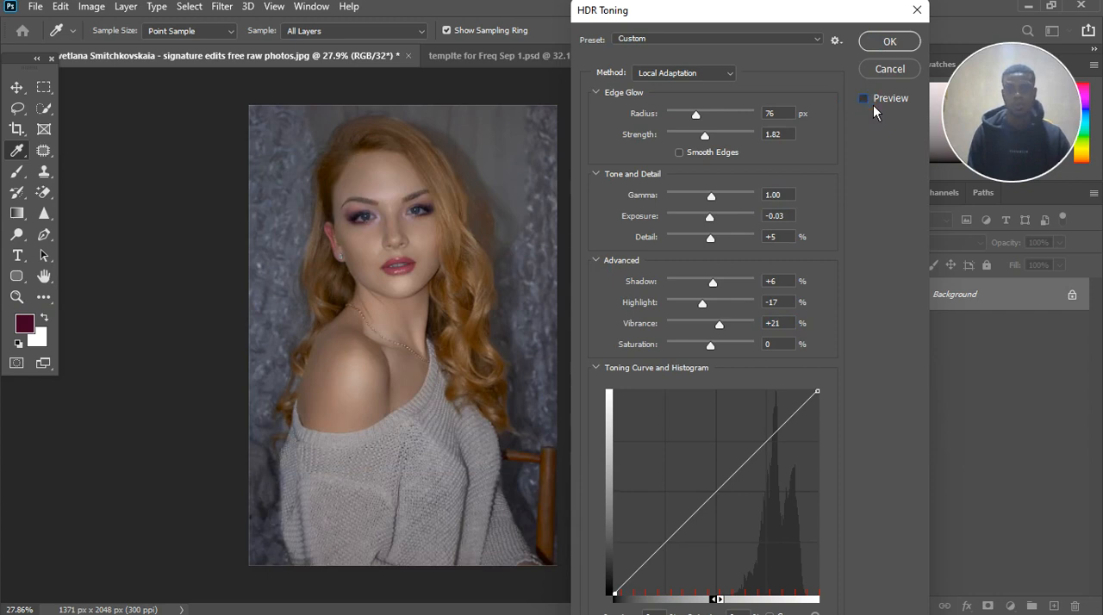
left_click(873, 109)
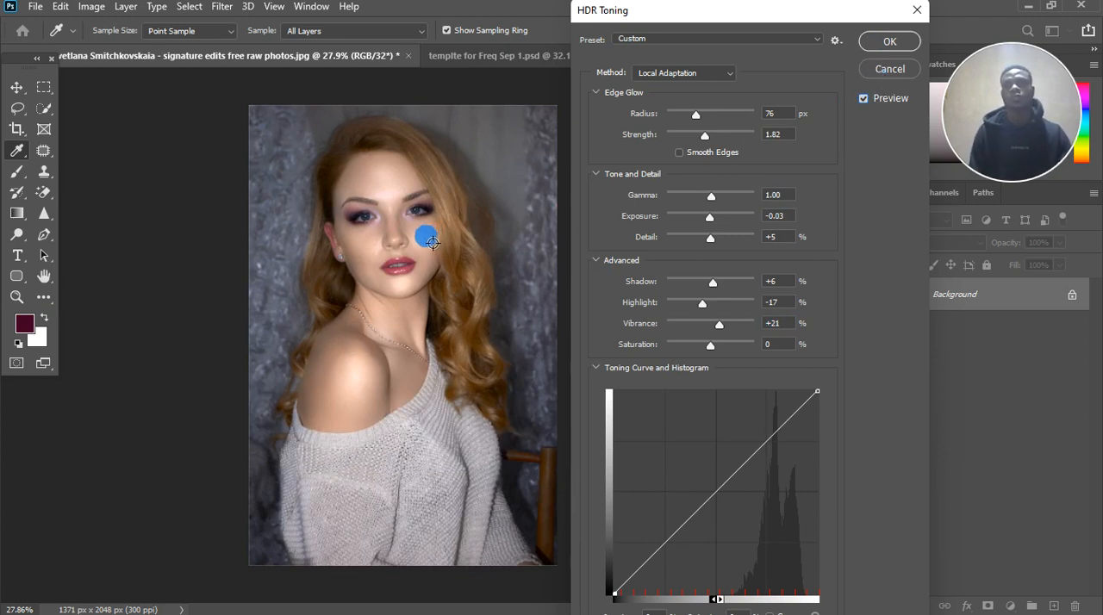
scroll(419, 233, "down", 4)
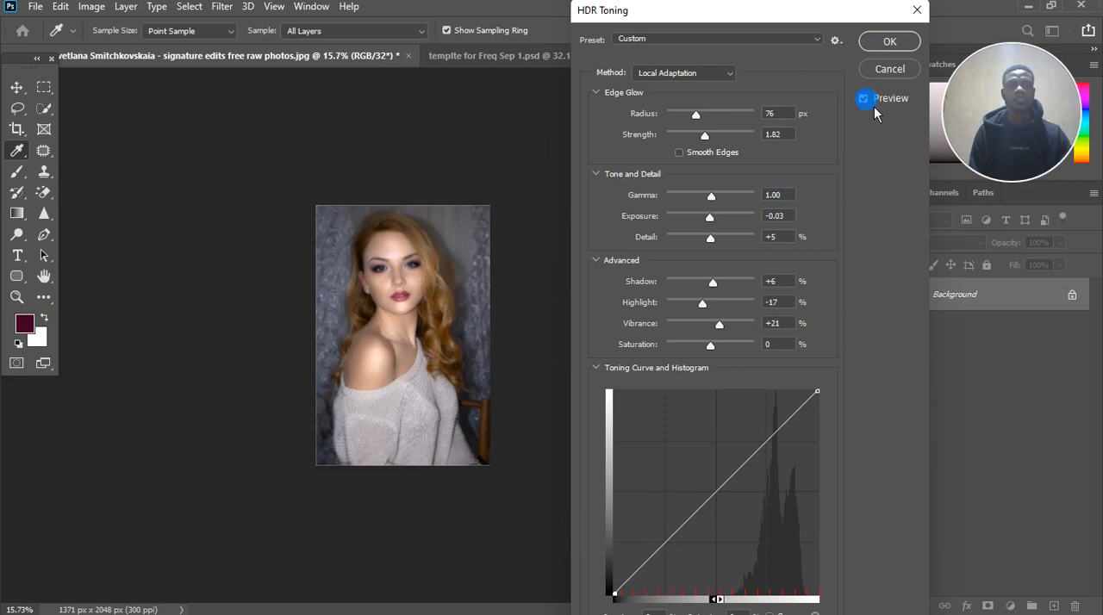
scroll(401, 295, "down", 4)
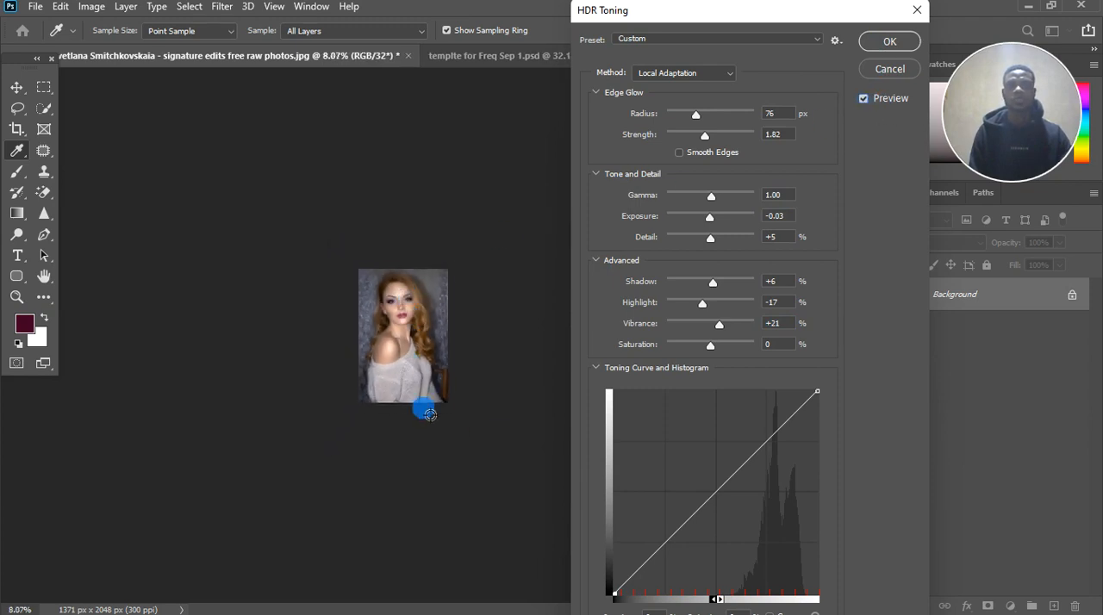
left_click(862, 98)
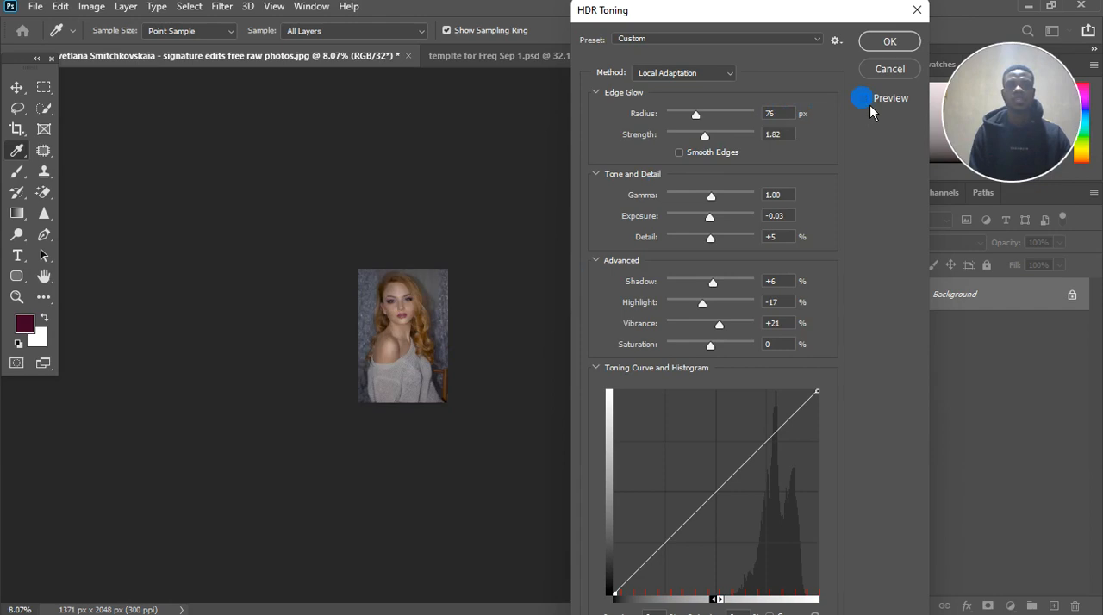
left_click(869, 105)
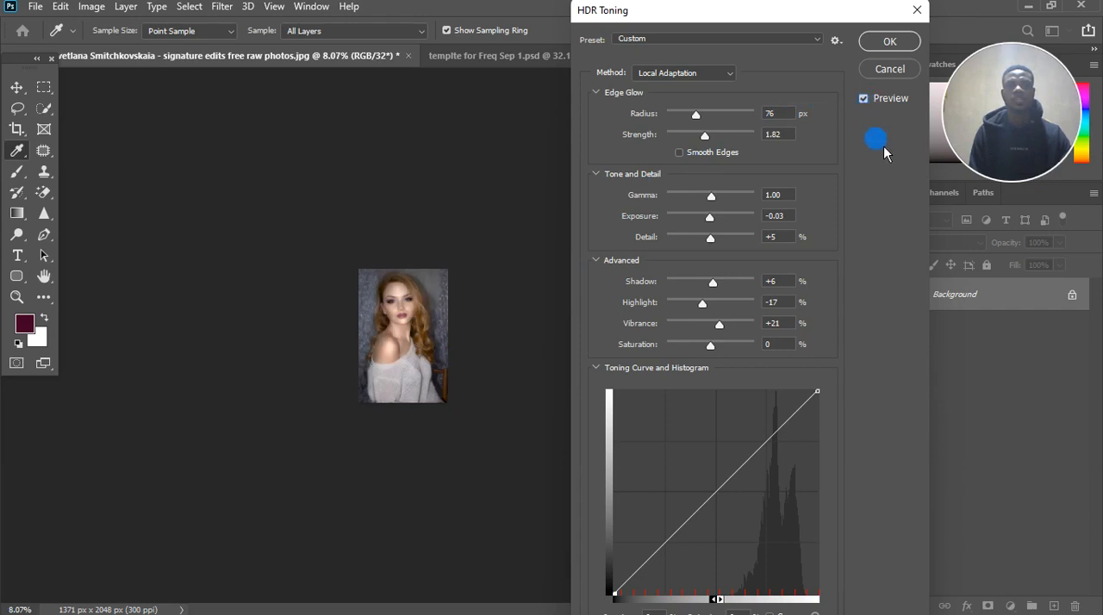
Step: Apply the tuned HDR Toning settings to the flattened portrait
left_click(885, 43)
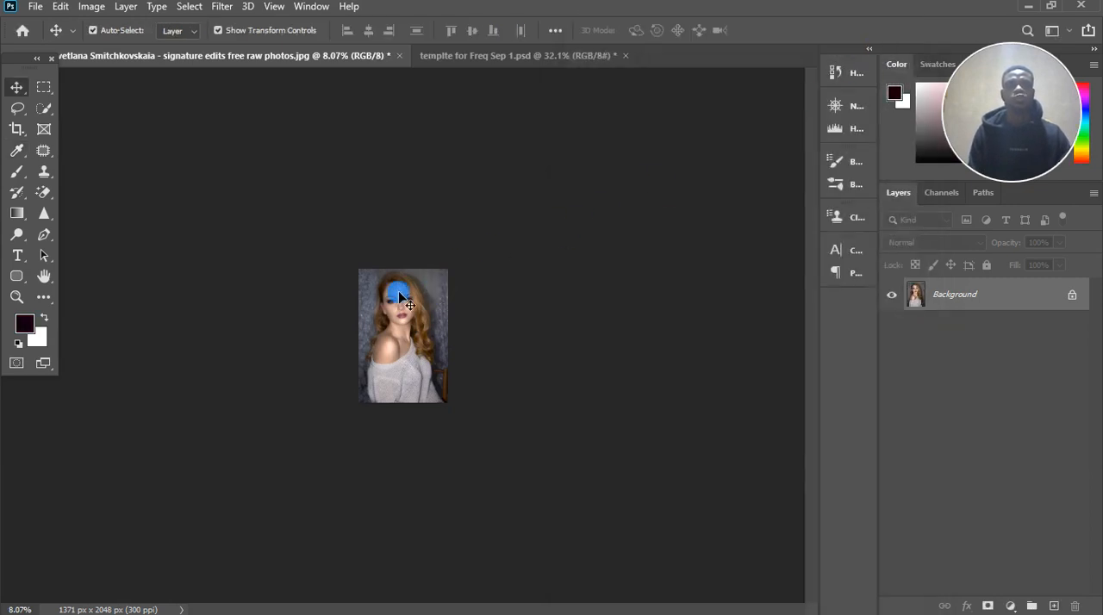
key("ctrl+0")
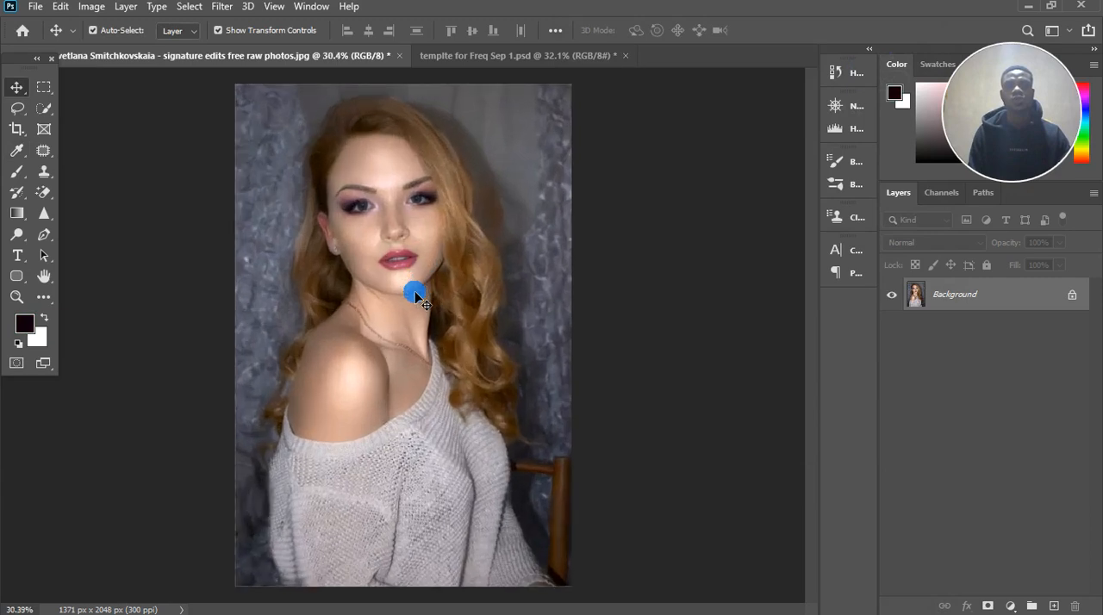
scroll(415, 295, "down", 1)
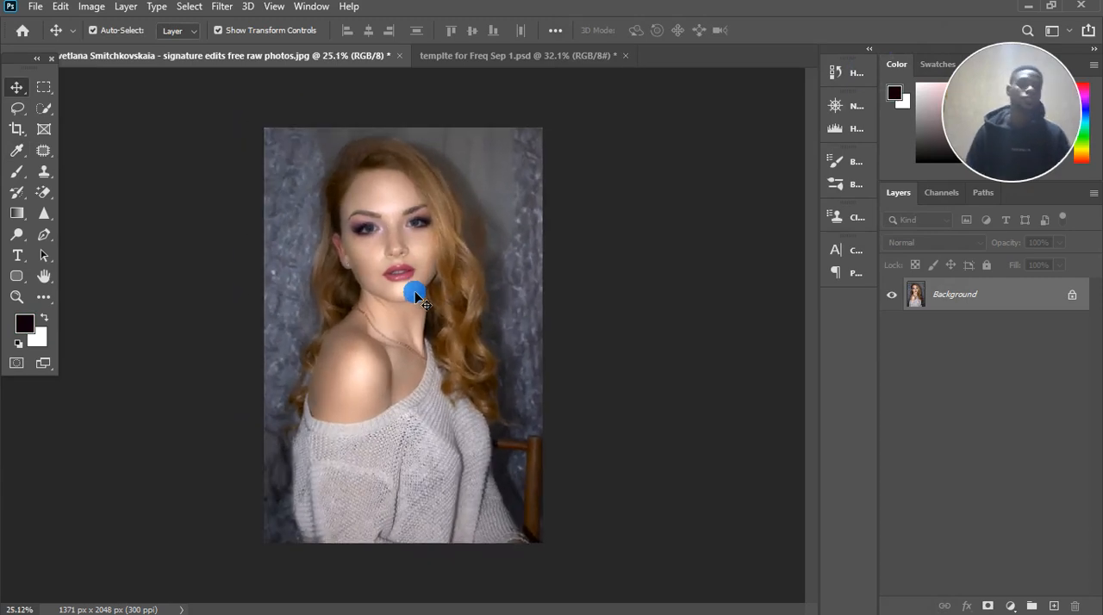